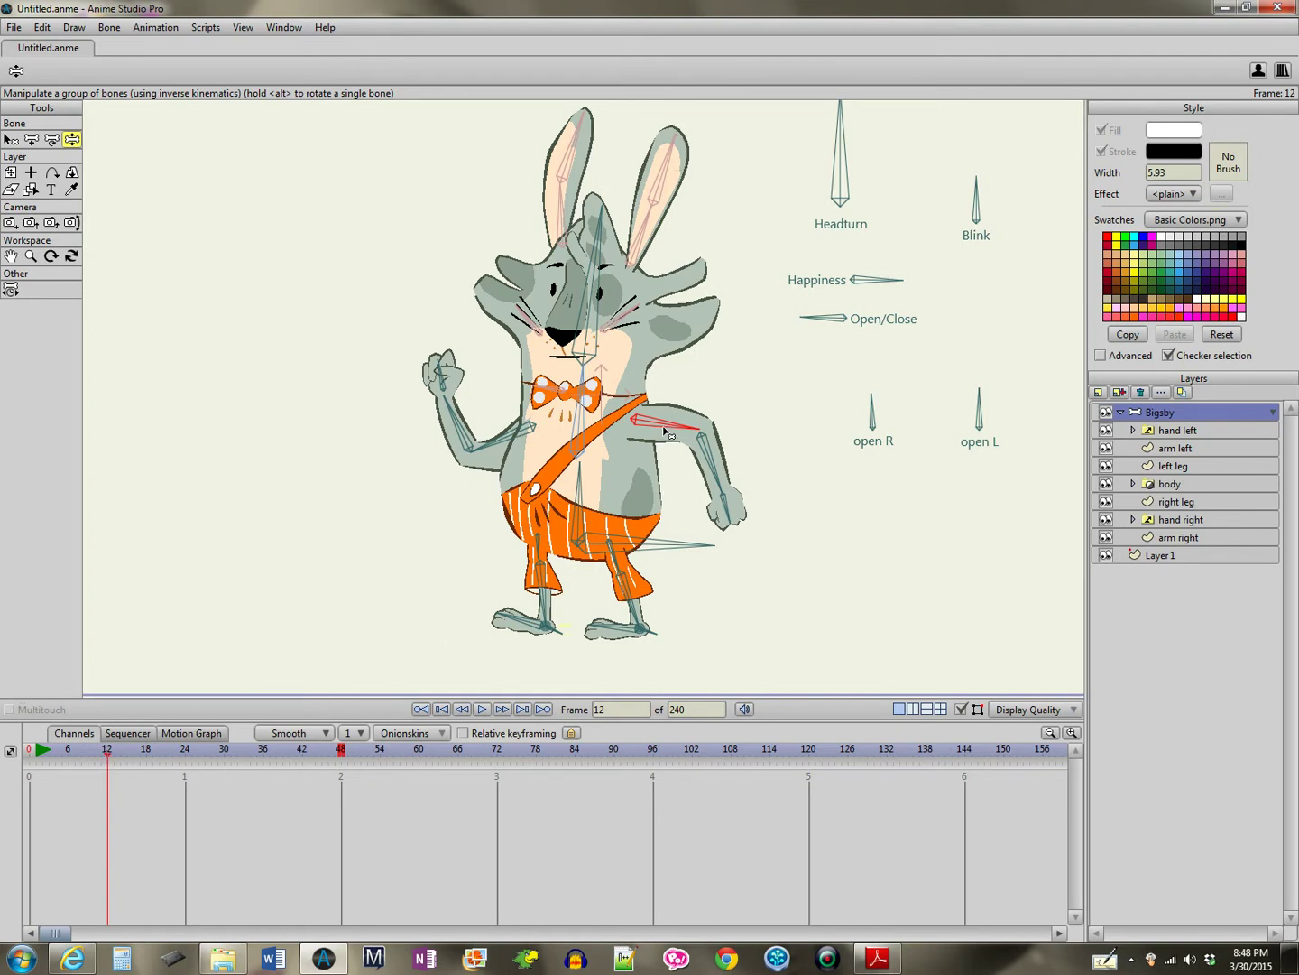
# - Key the arm across the belly at frame 12, a left head tilt at 24, and the raised arm lowered at 36
pyautogui.moveTo(669, 430); pyautogui.dragTo(635, 474)
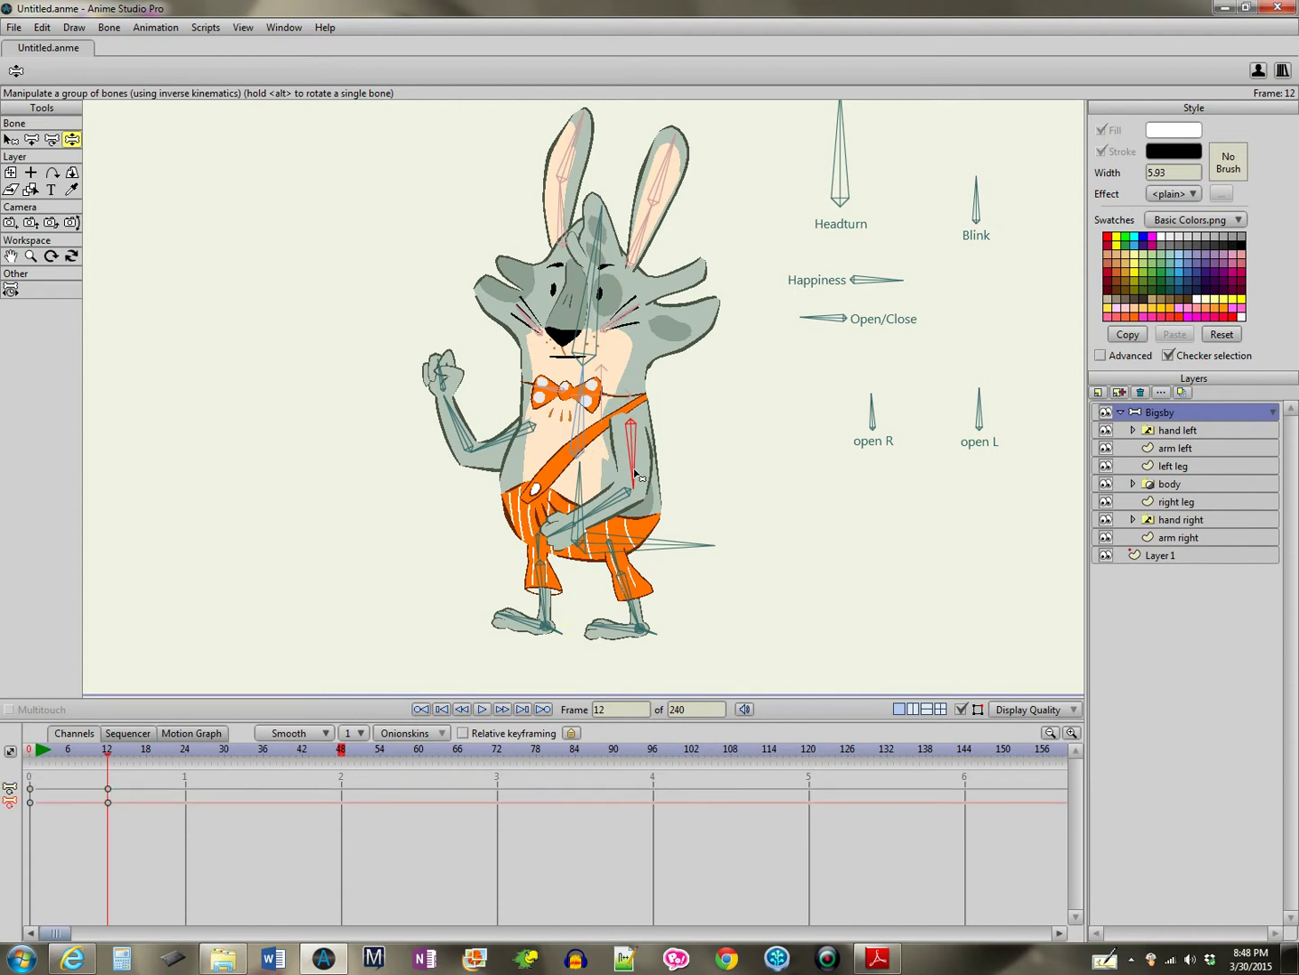
pyautogui.click(185, 750)
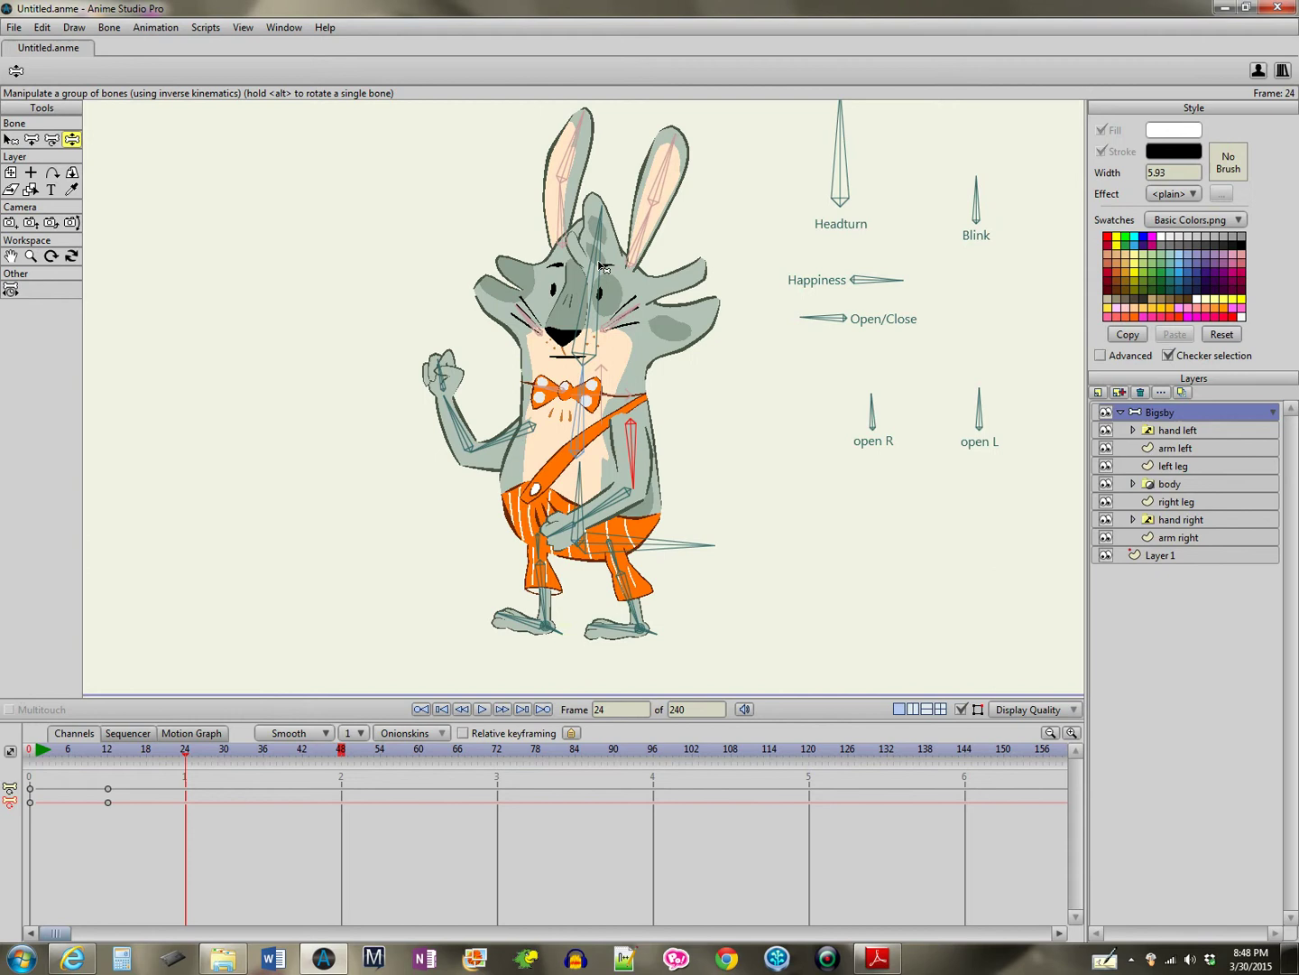
pyautogui.moveTo(598, 262); pyautogui.dragTo(558, 278)
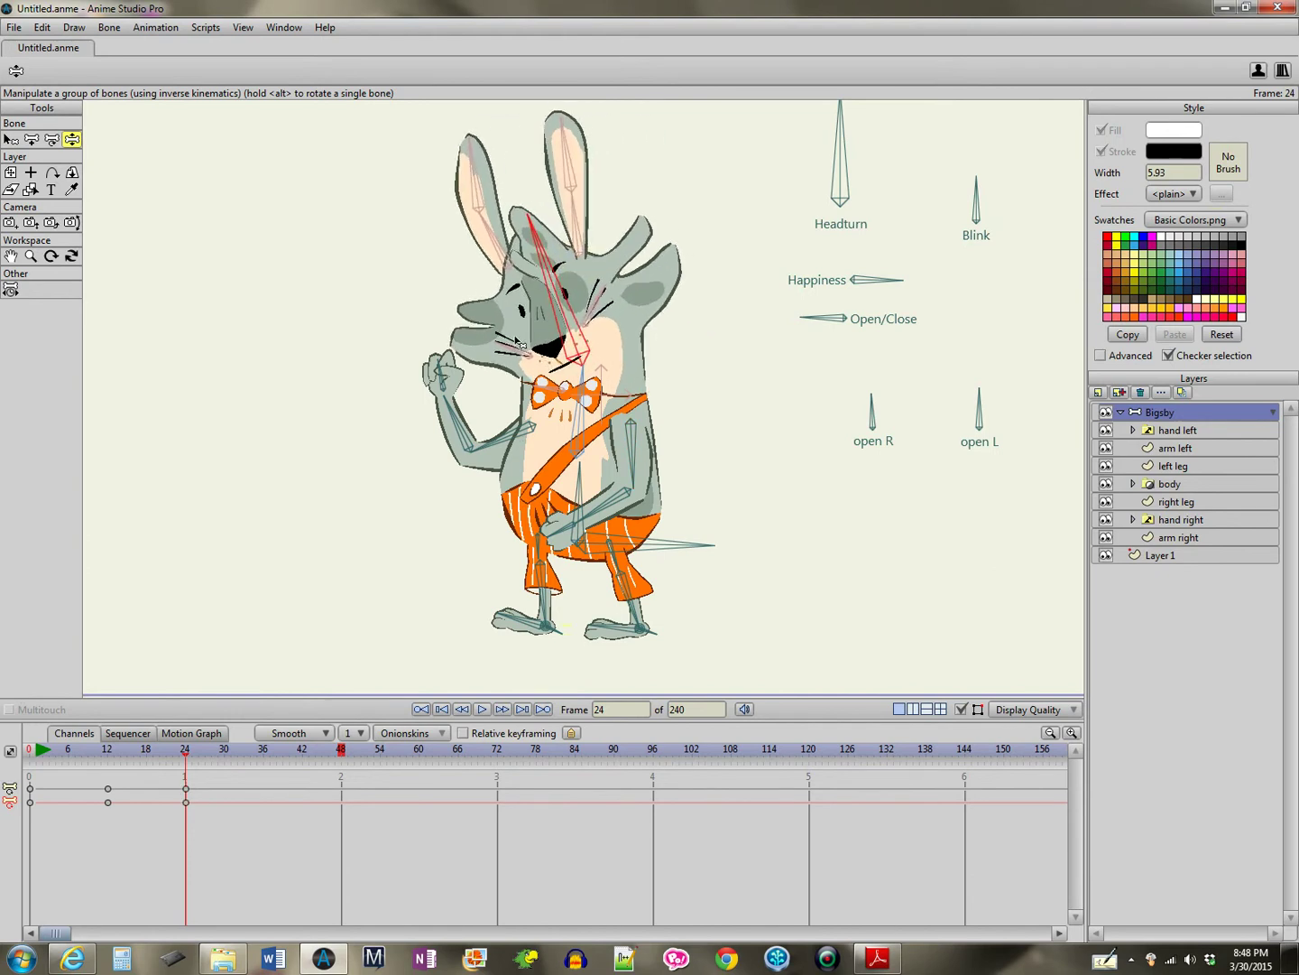
pyautogui.click(265, 751)
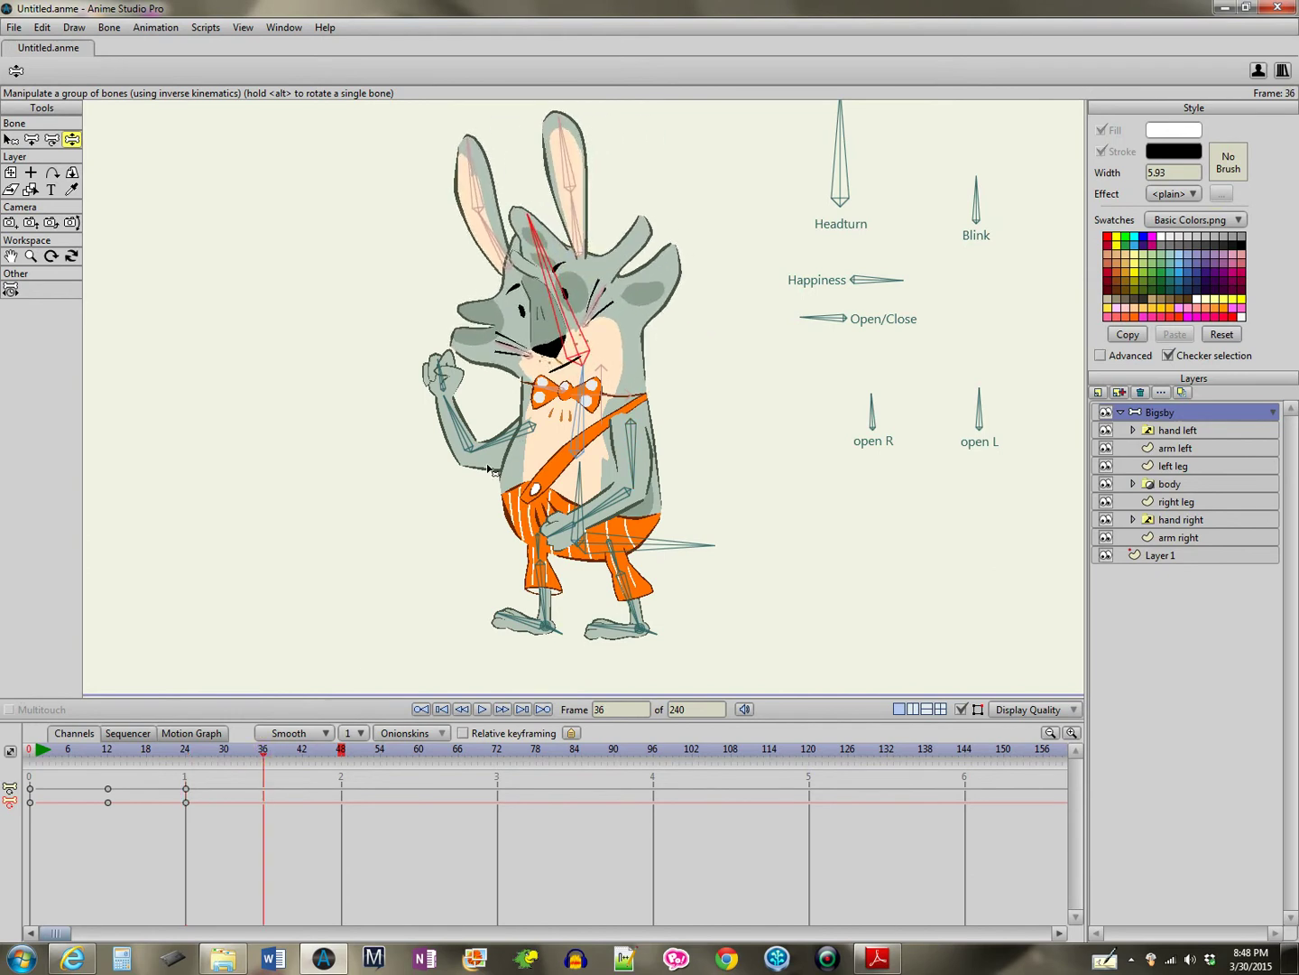
pyautogui.moveTo(494, 444); pyautogui.dragTo(545, 472)
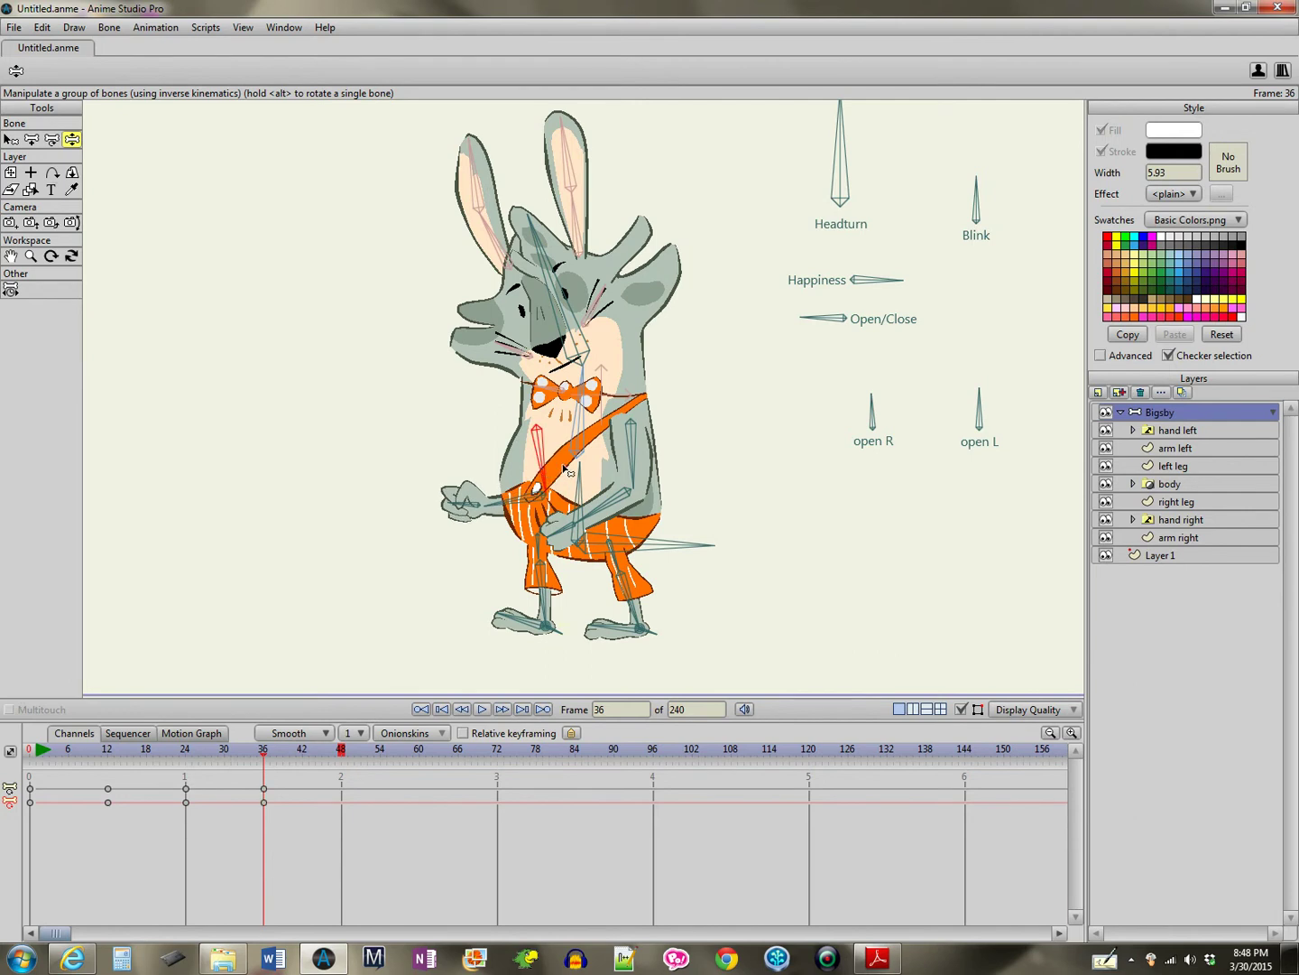
# - Preview the animation, then marquee-select every timeline keyframe and delete it
pyautogui.click(485, 711)
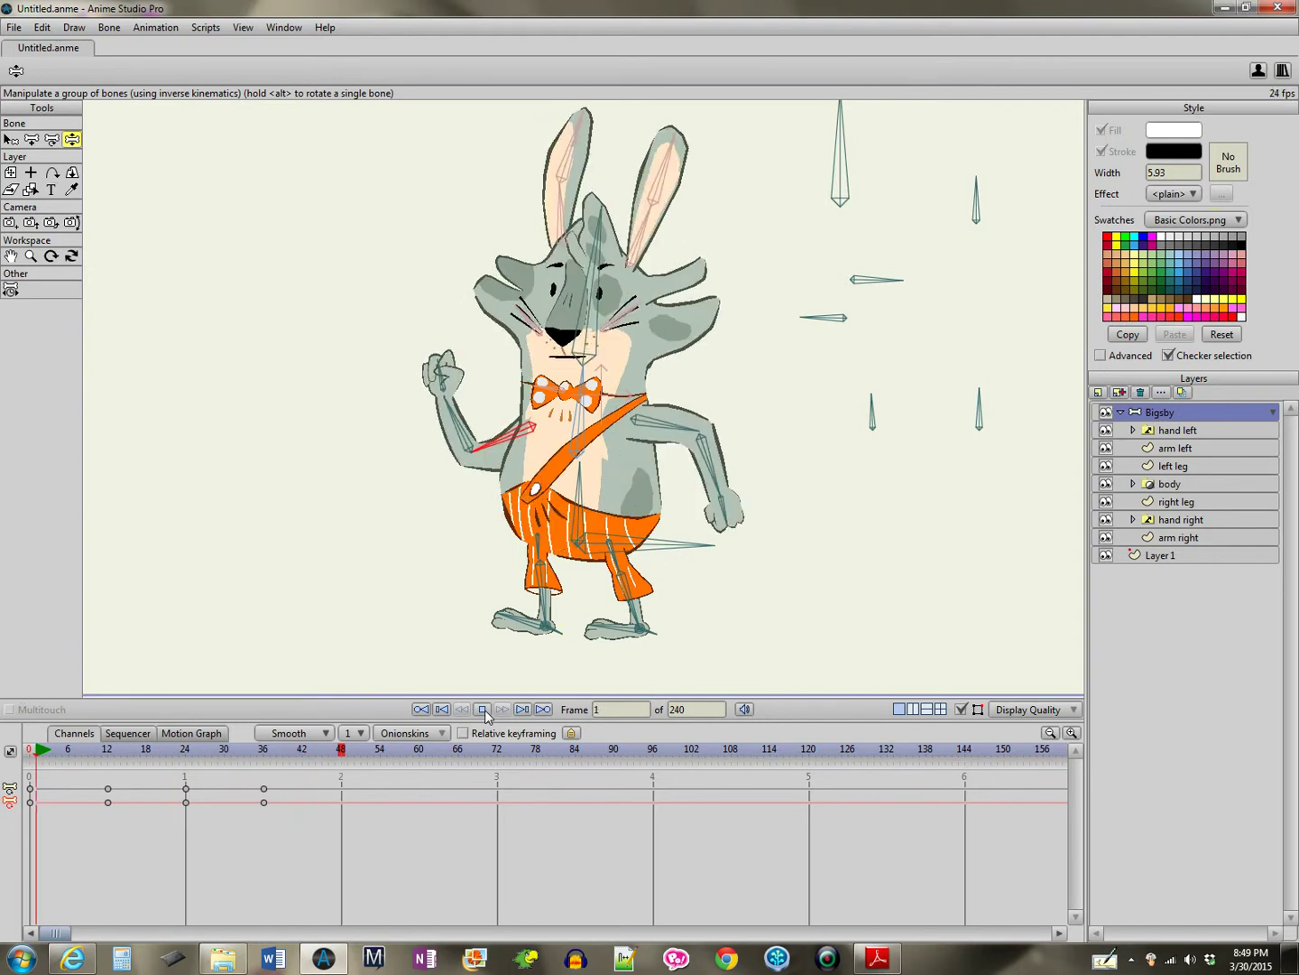
pyautogui.click(484, 711)
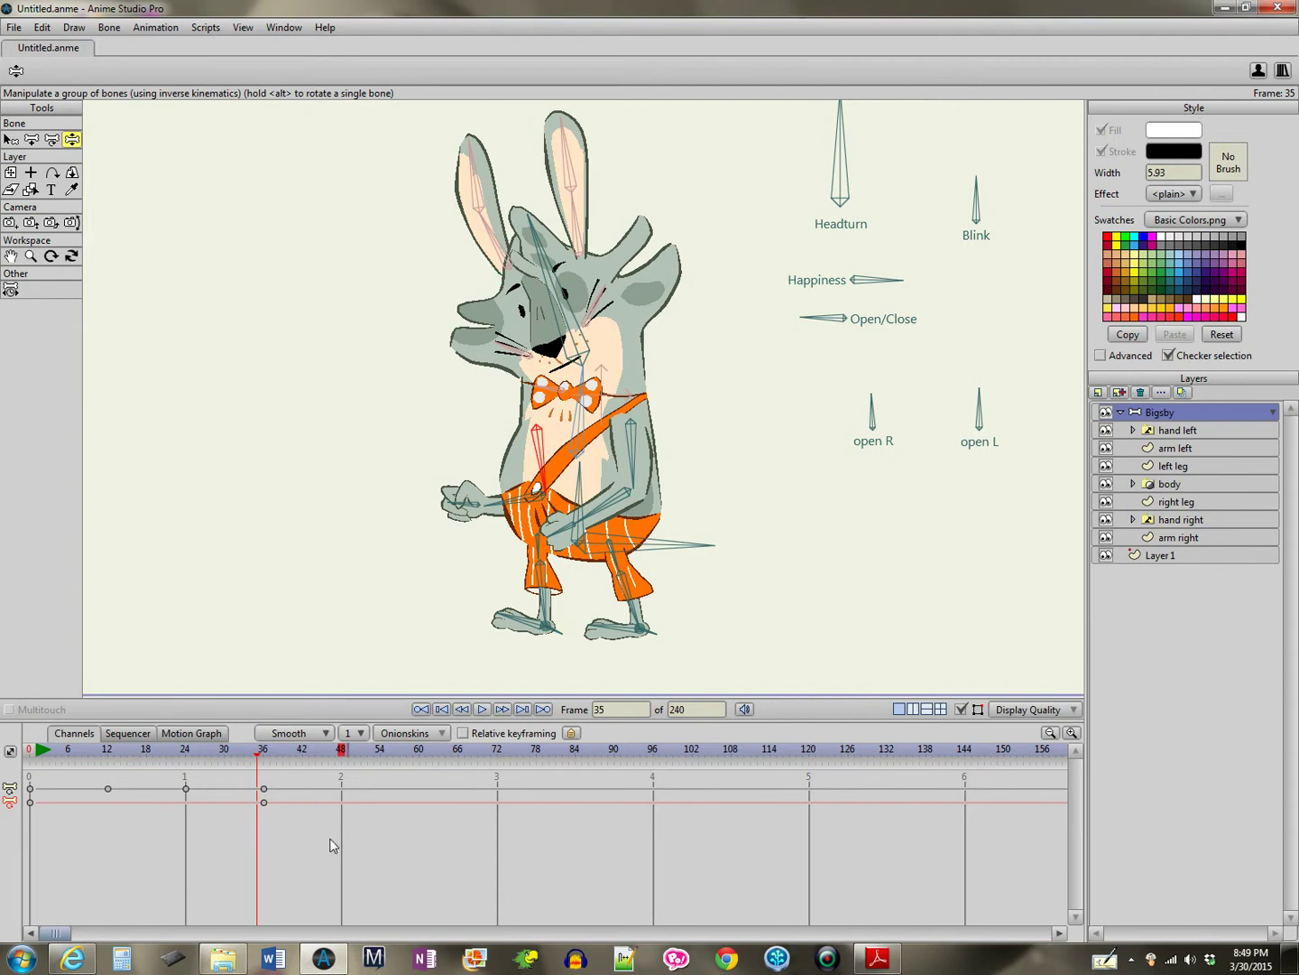
pyautogui.moveTo(317, 853); pyautogui.dragTo(22, 776)
pyautogui.press('Delete')
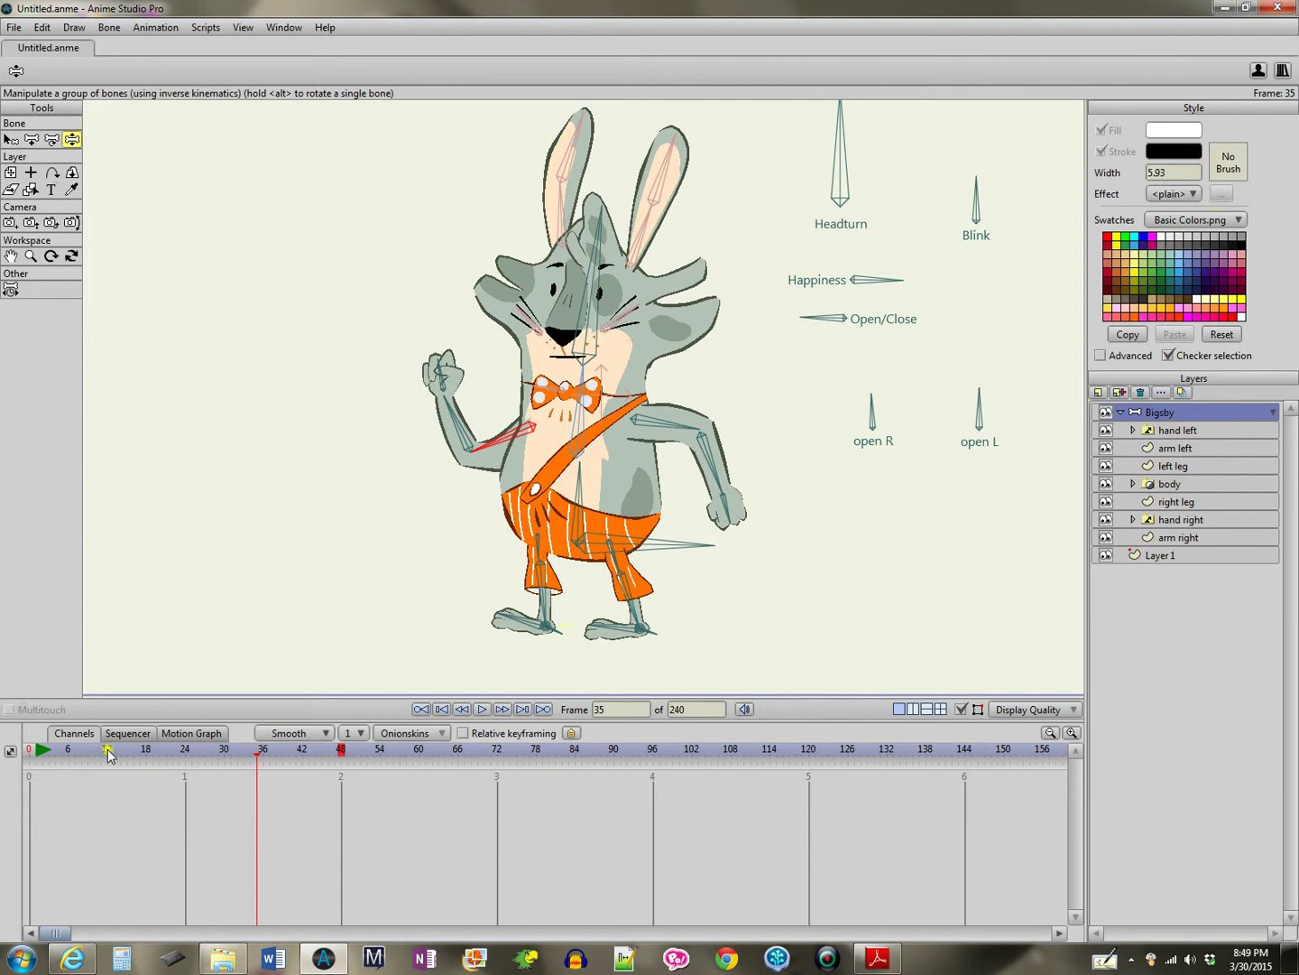
# - Fold the rabbit's arm across its belly at frame 12 and apply Bone > Freeze Pose
pyautogui.click(107, 751)
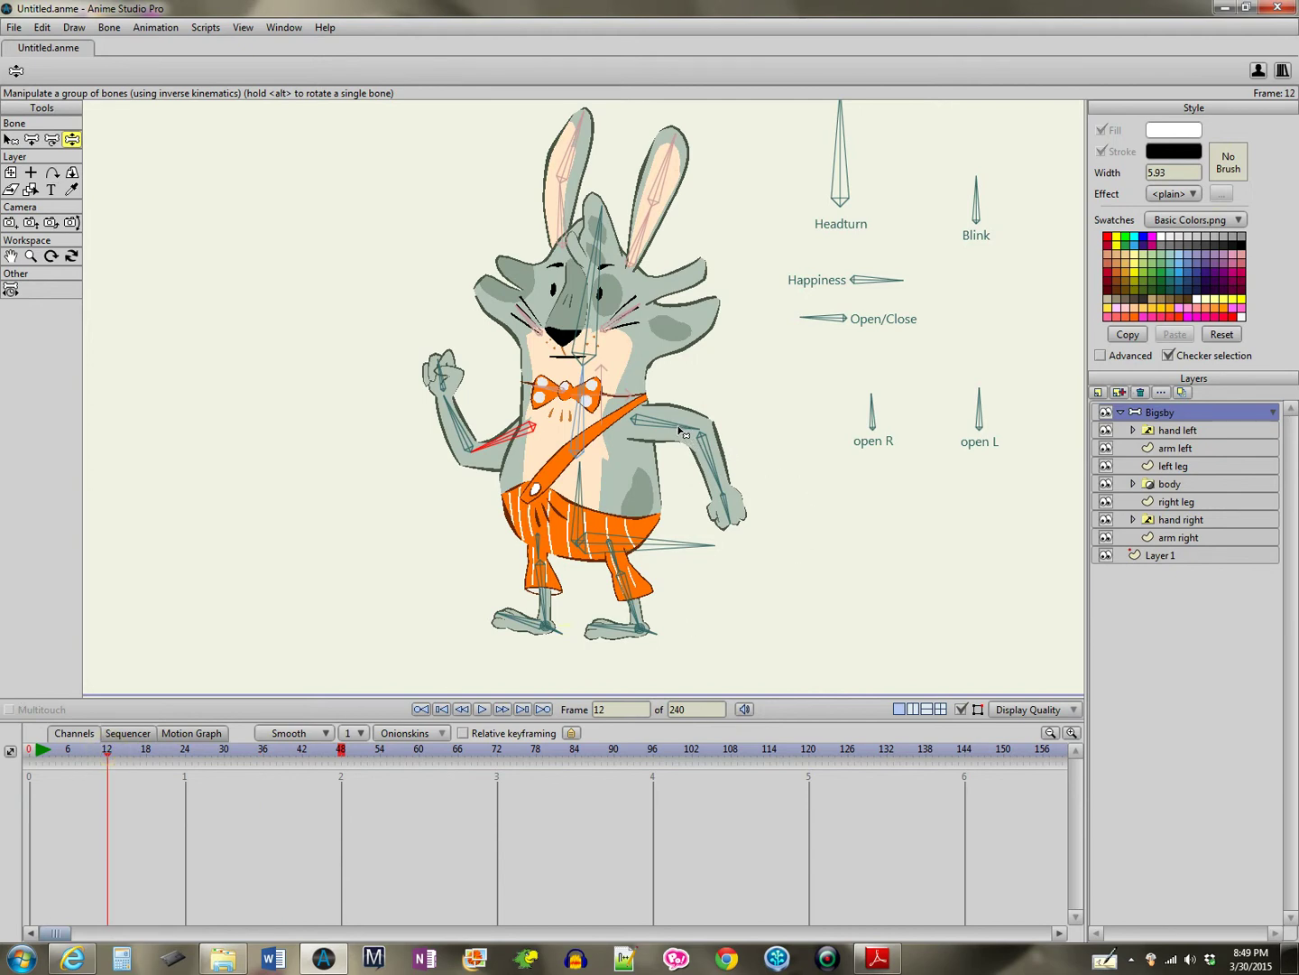
pyautogui.moveTo(682, 430); pyautogui.dragTo(630, 481)
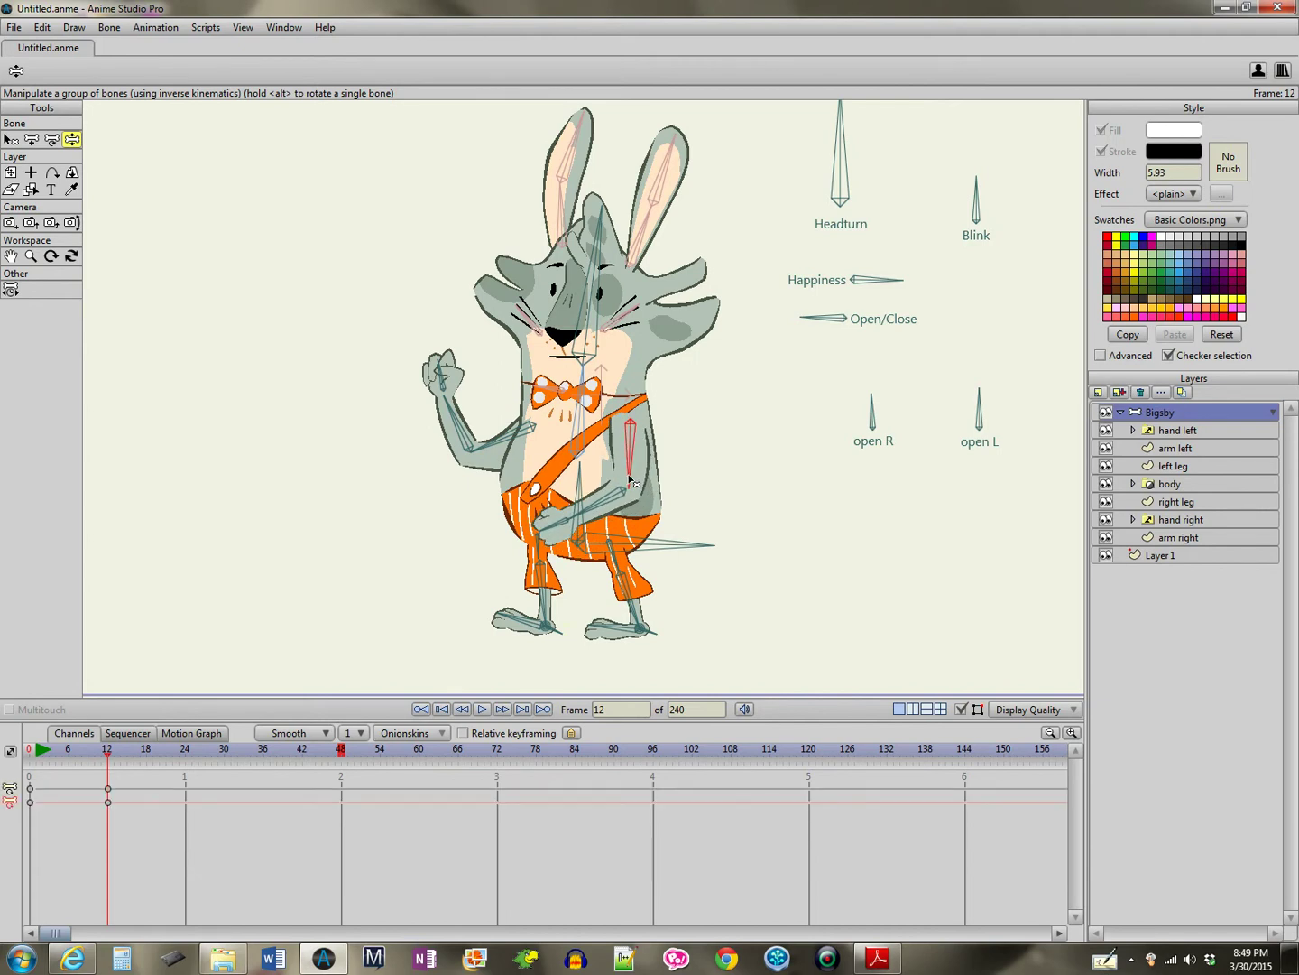
pyautogui.click(135, 29)
pyautogui.moveTo(114, 31)
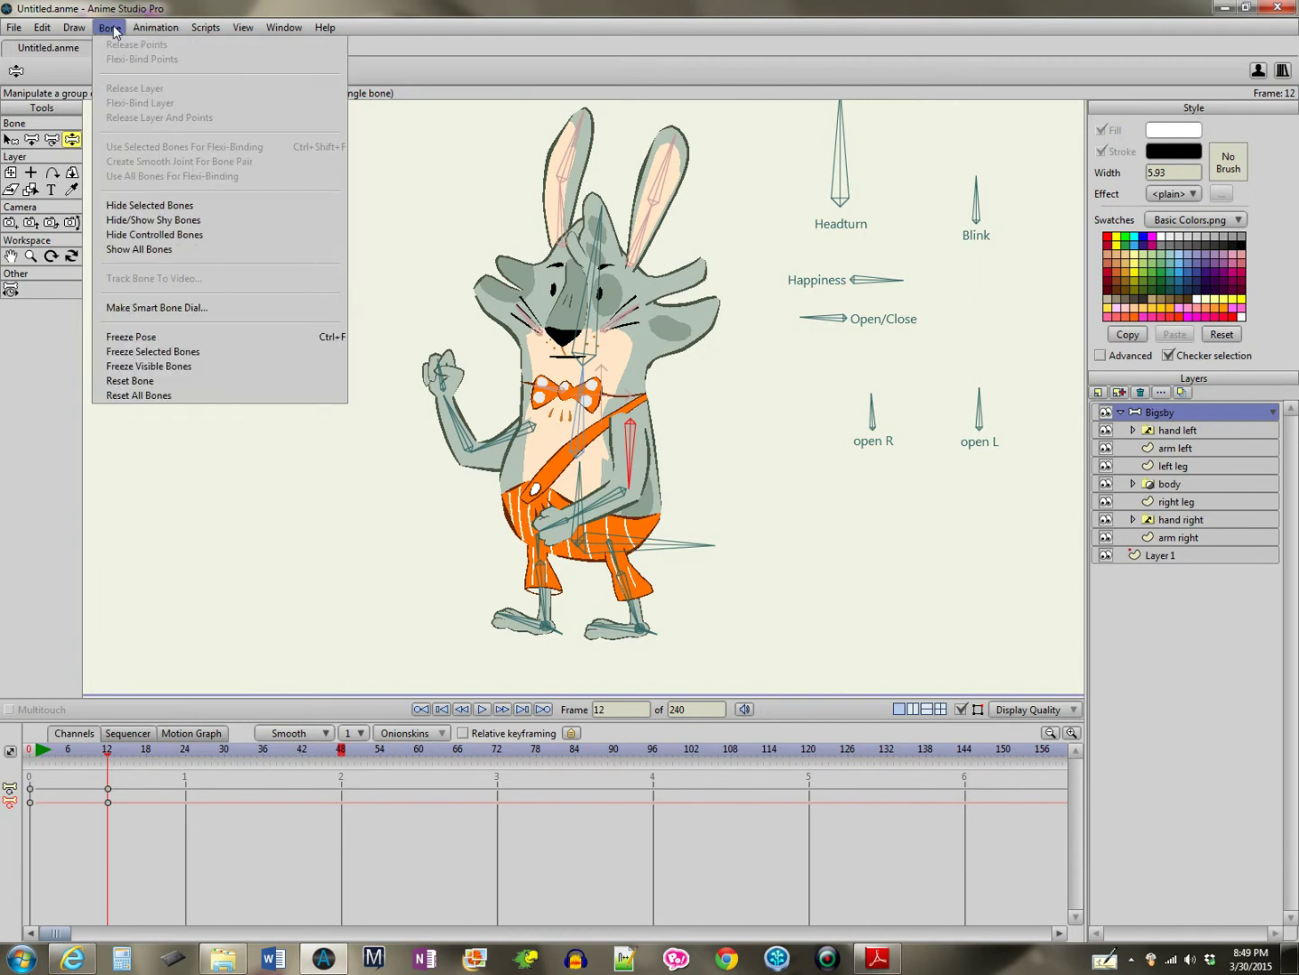
pyautogui.click(121, 334)
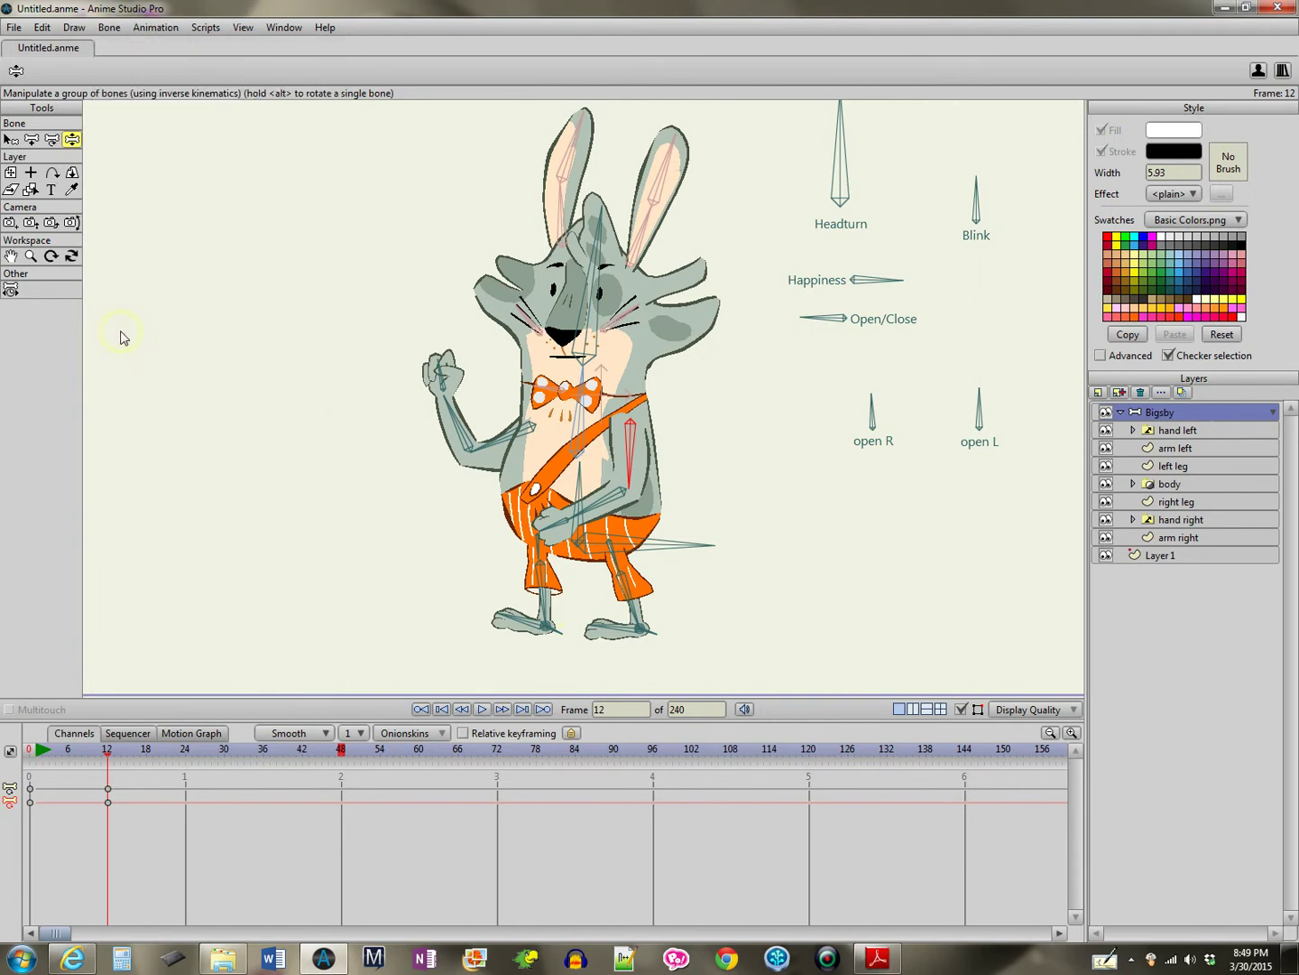
# - Tilt the head left at frame 24 and lower the raised arm beside the body at 36
pyautogui.click(185, 752)
pyautogui.moveTo(591, 239); pyautogui.dragTo(549, 263)
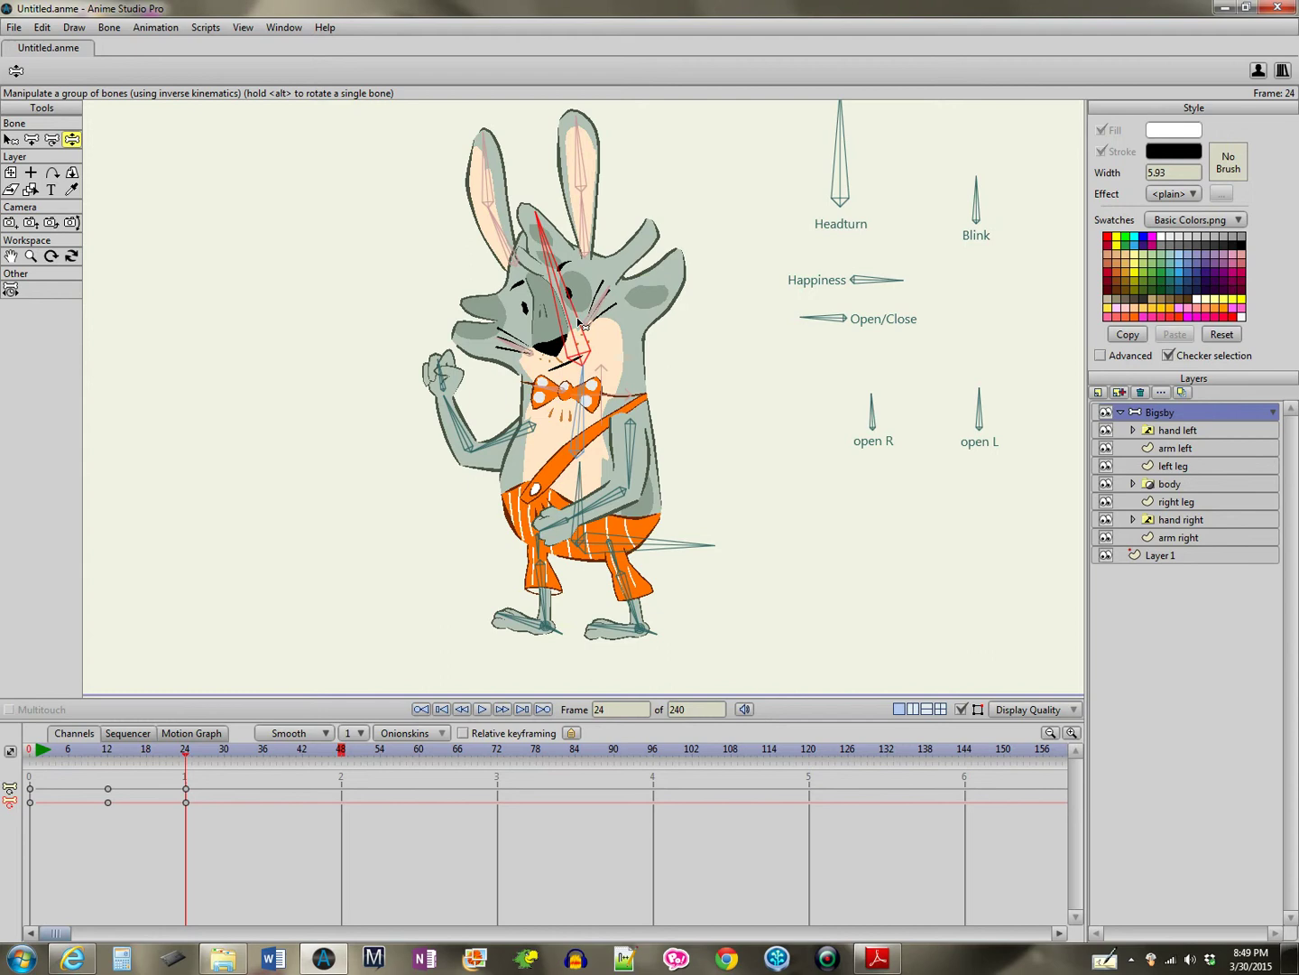
pyautogui.moveTo(505, 443); pyautogui.dragTo(502, 438)
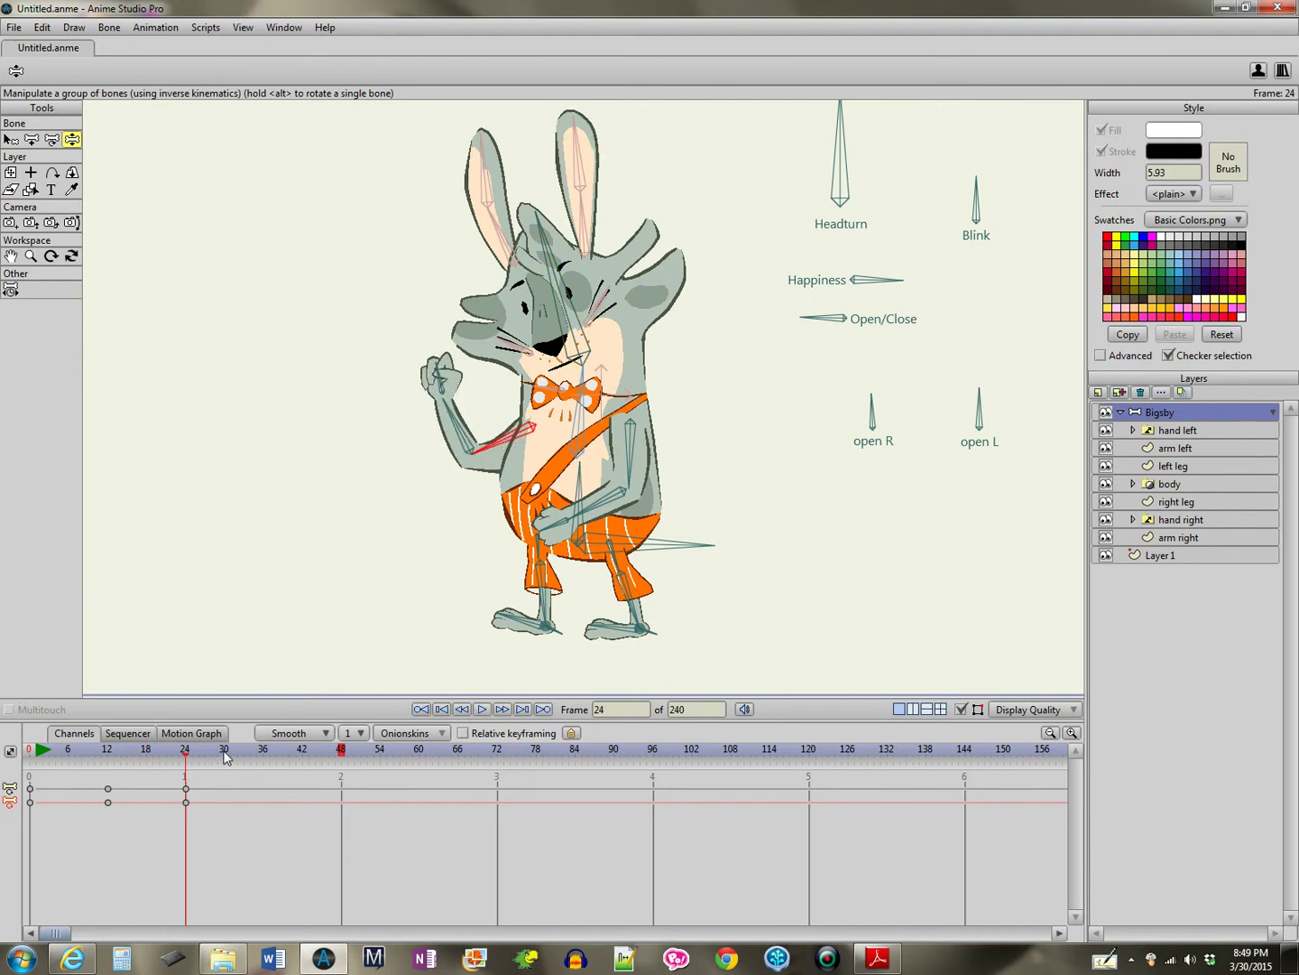
pyautogui.click(256, 751)
pyautogui.click(264, 752)
pyautogui.moveTo(496, 444); pyautogui.dragTo(545, 466)
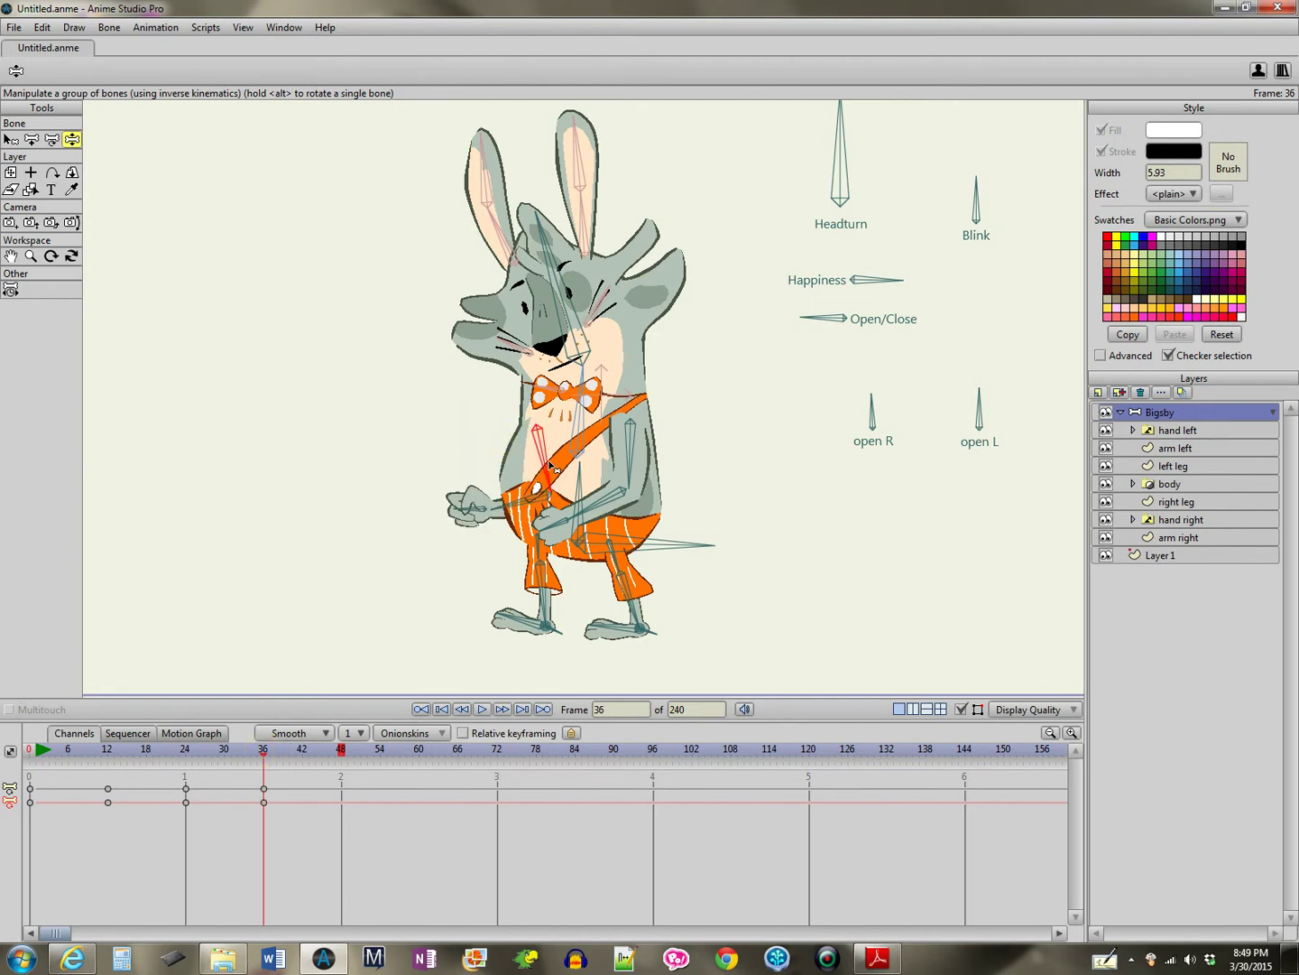
pyautogui.click(481, 710)
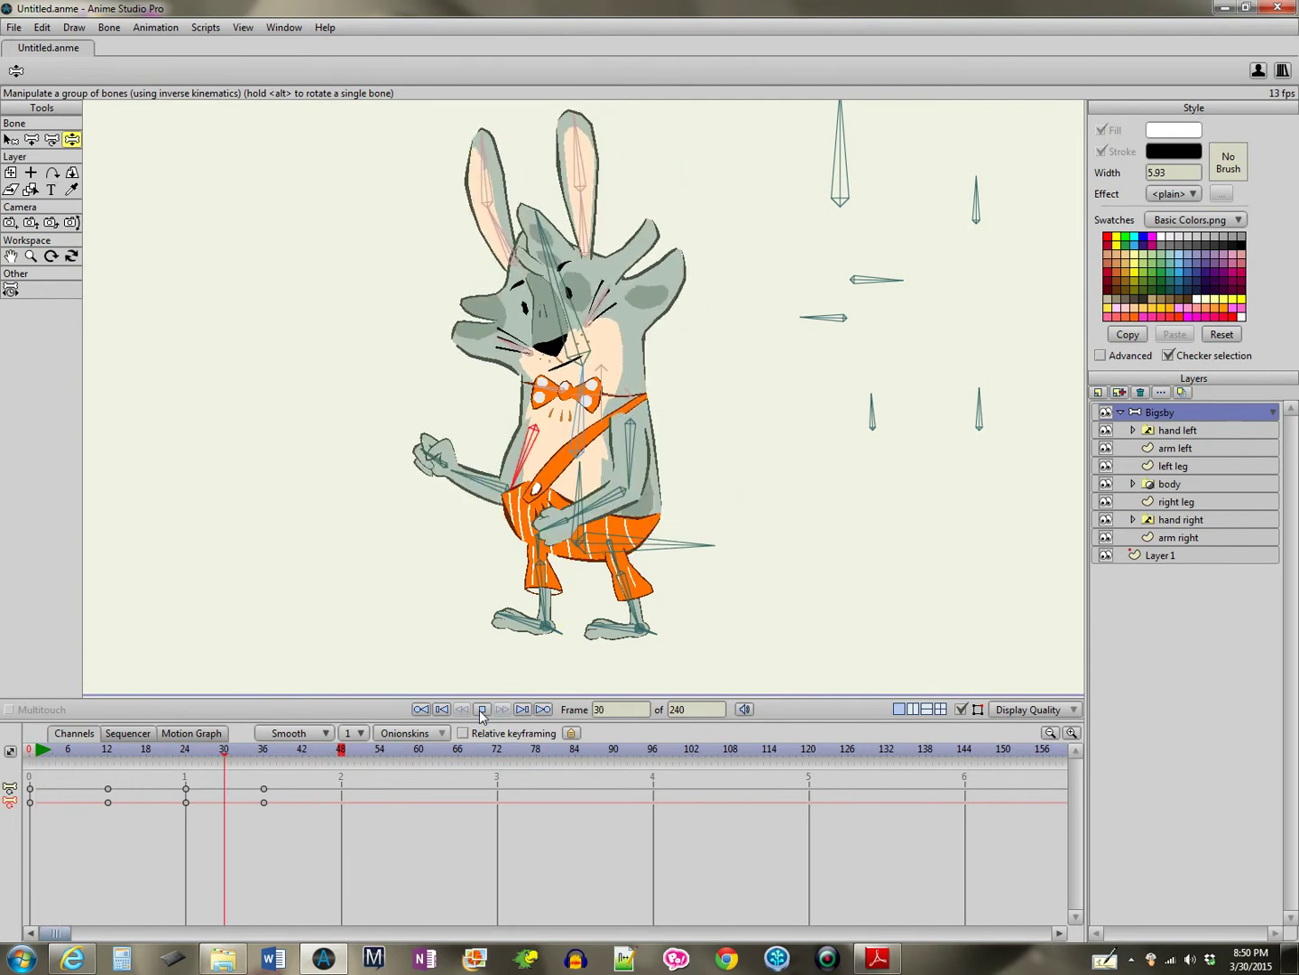
pyautogui.click(481, 711)
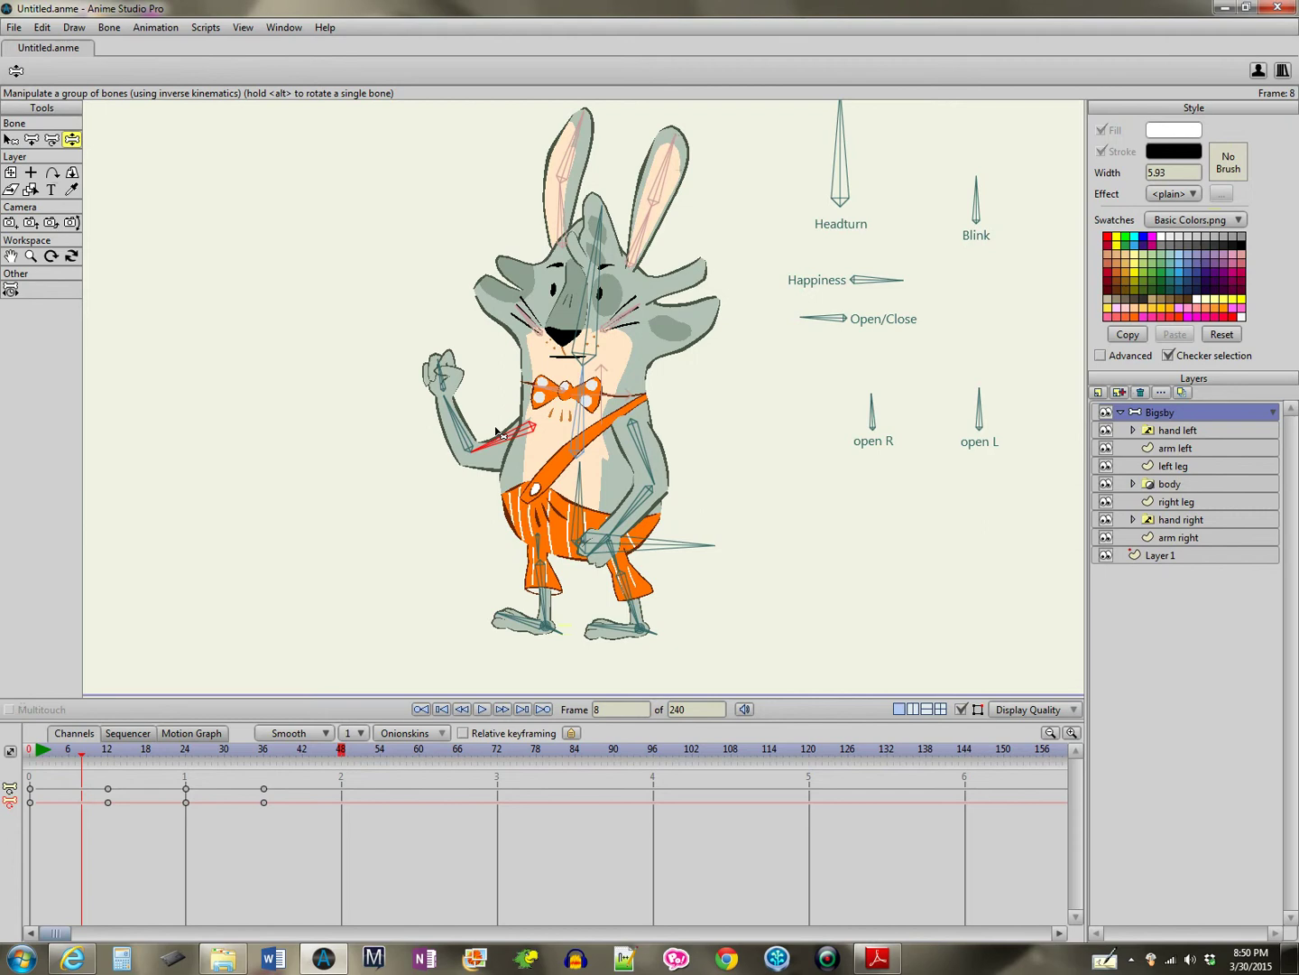
# - Clear all keyframes, then key the arm across the belly at frame 12 and a squat at 24
pyautogui.moveTo(305, 842); pyautogui.dragTo(26, 773)
pyautogui.press('Delete')
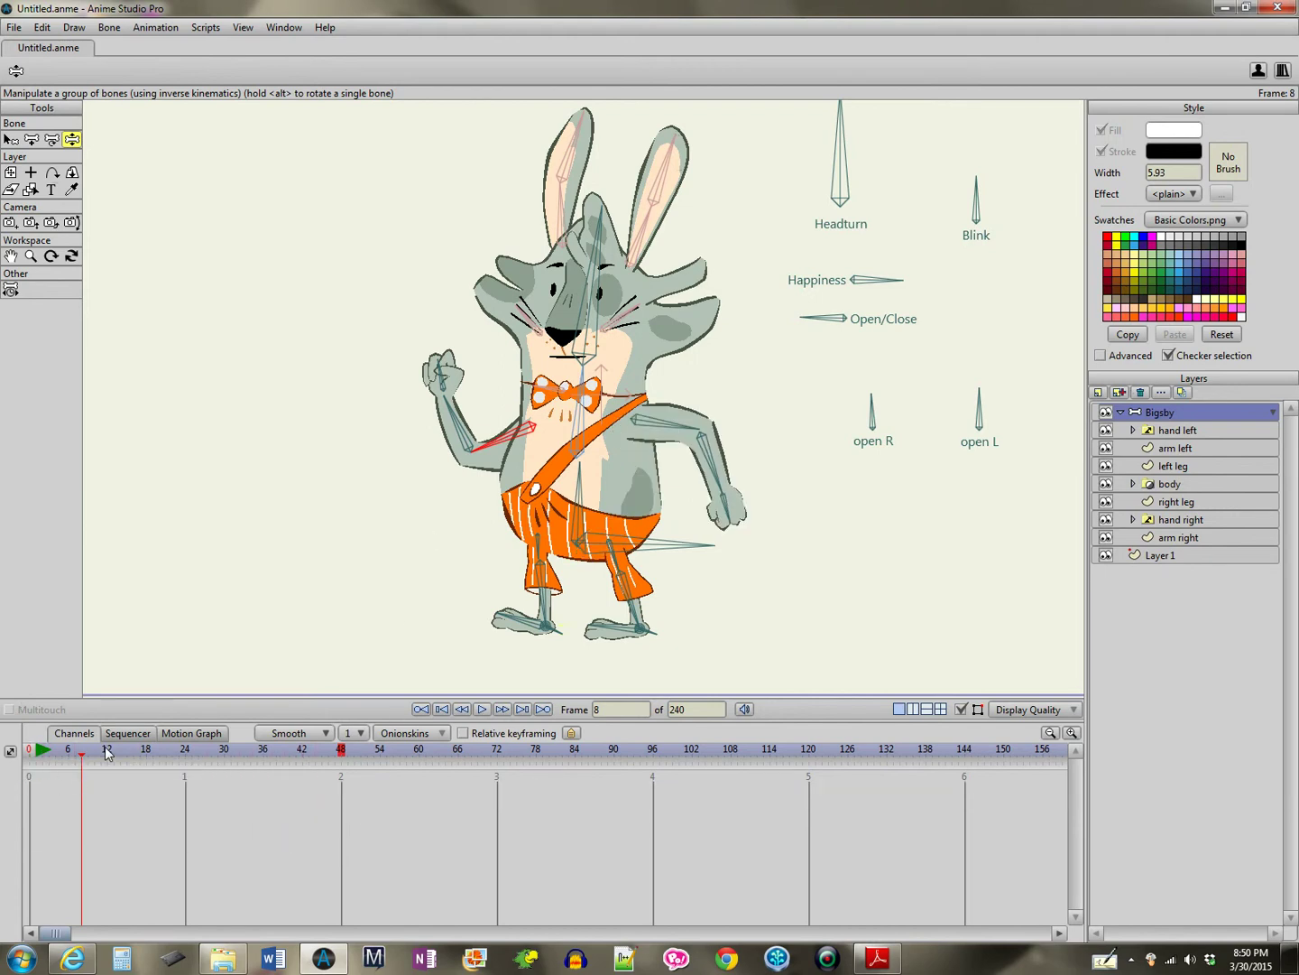
pyautogui.click(106, 750)
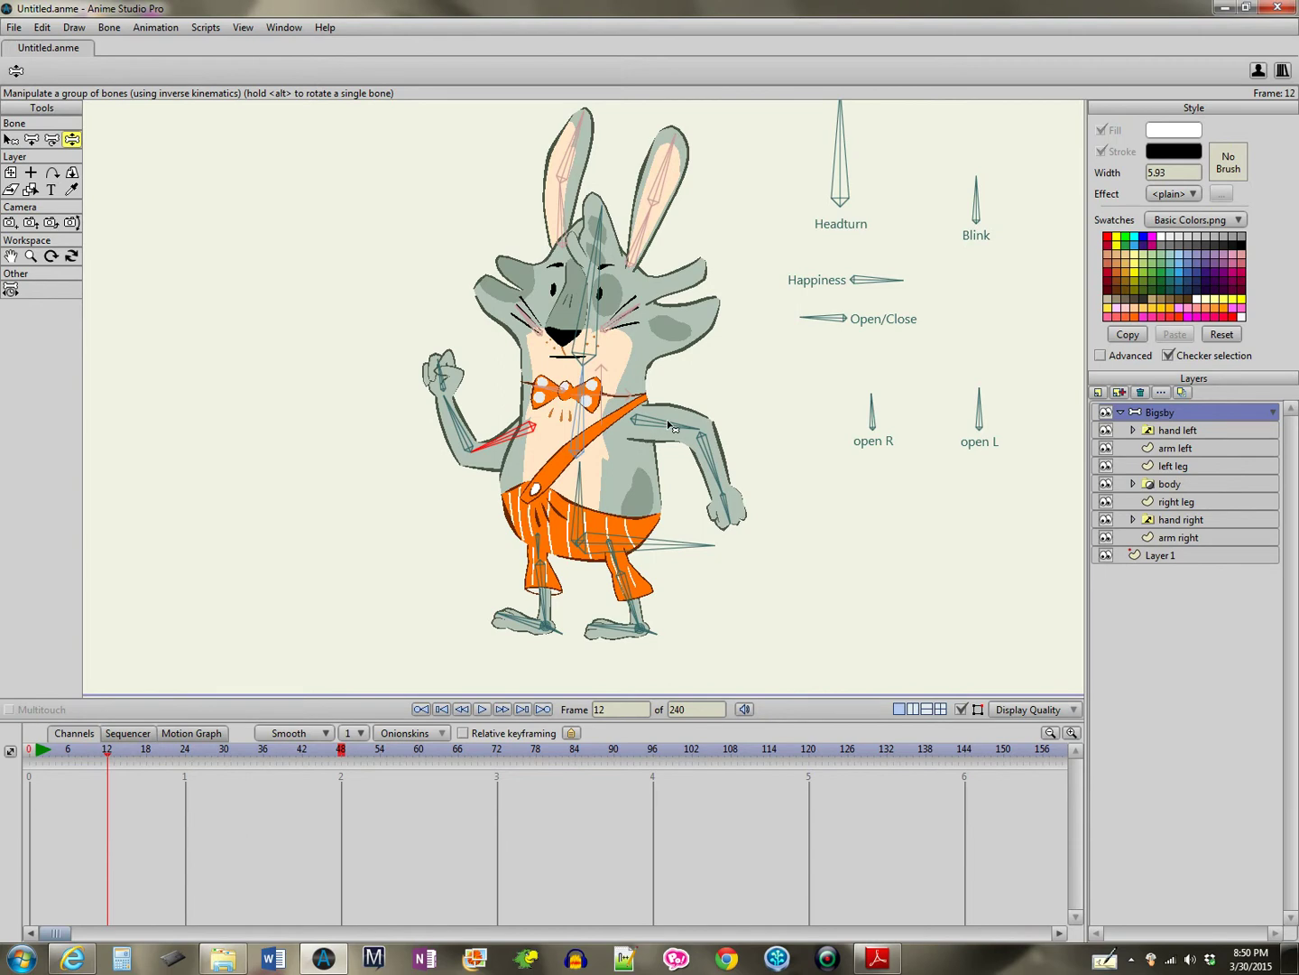
pyautogui.moveTo(671, 423); pyautogui.dragTo(627, 459)
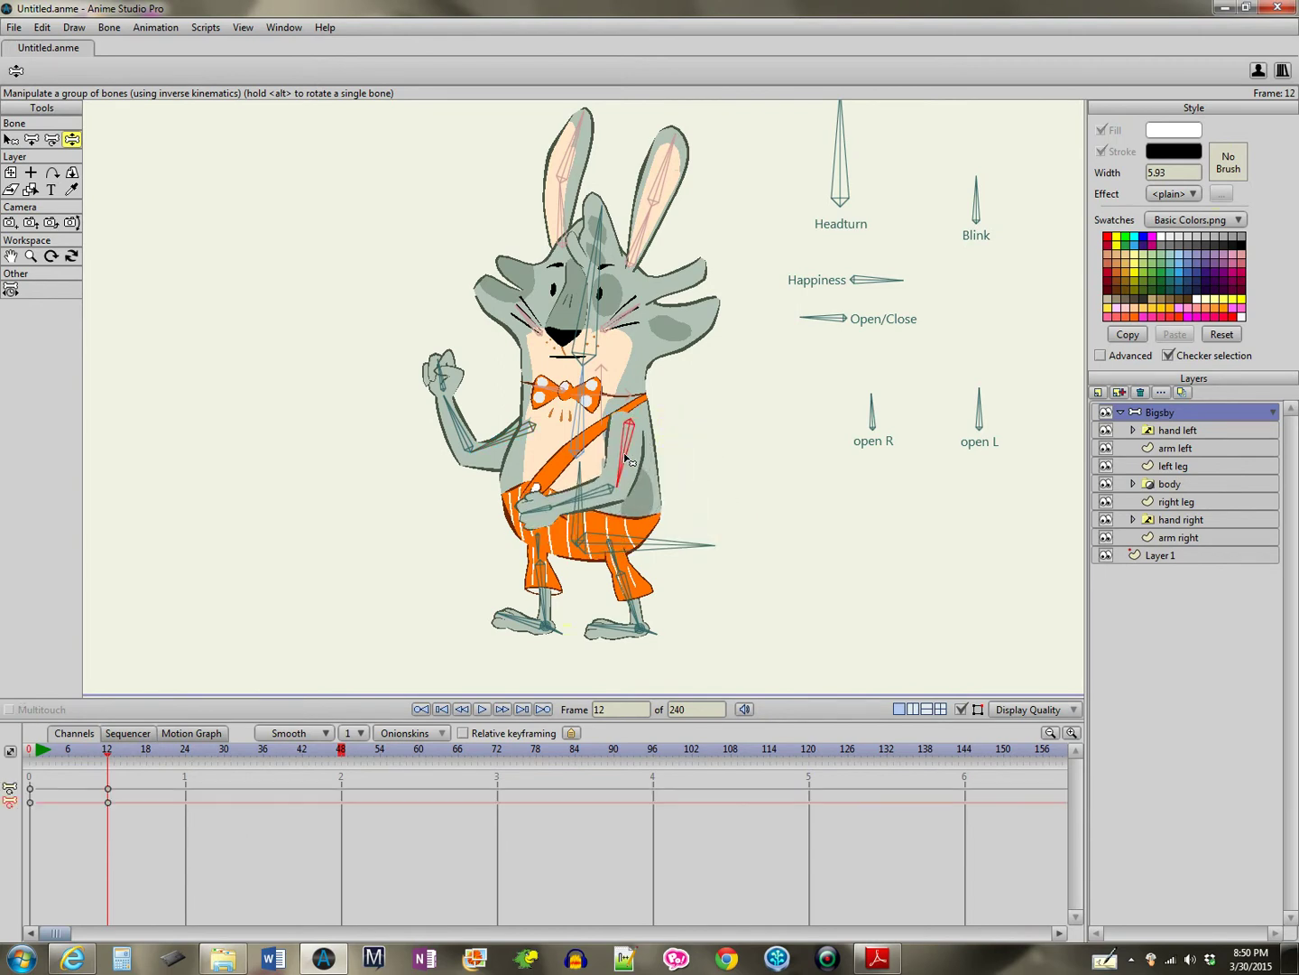
pyautogui.click(185, 751)
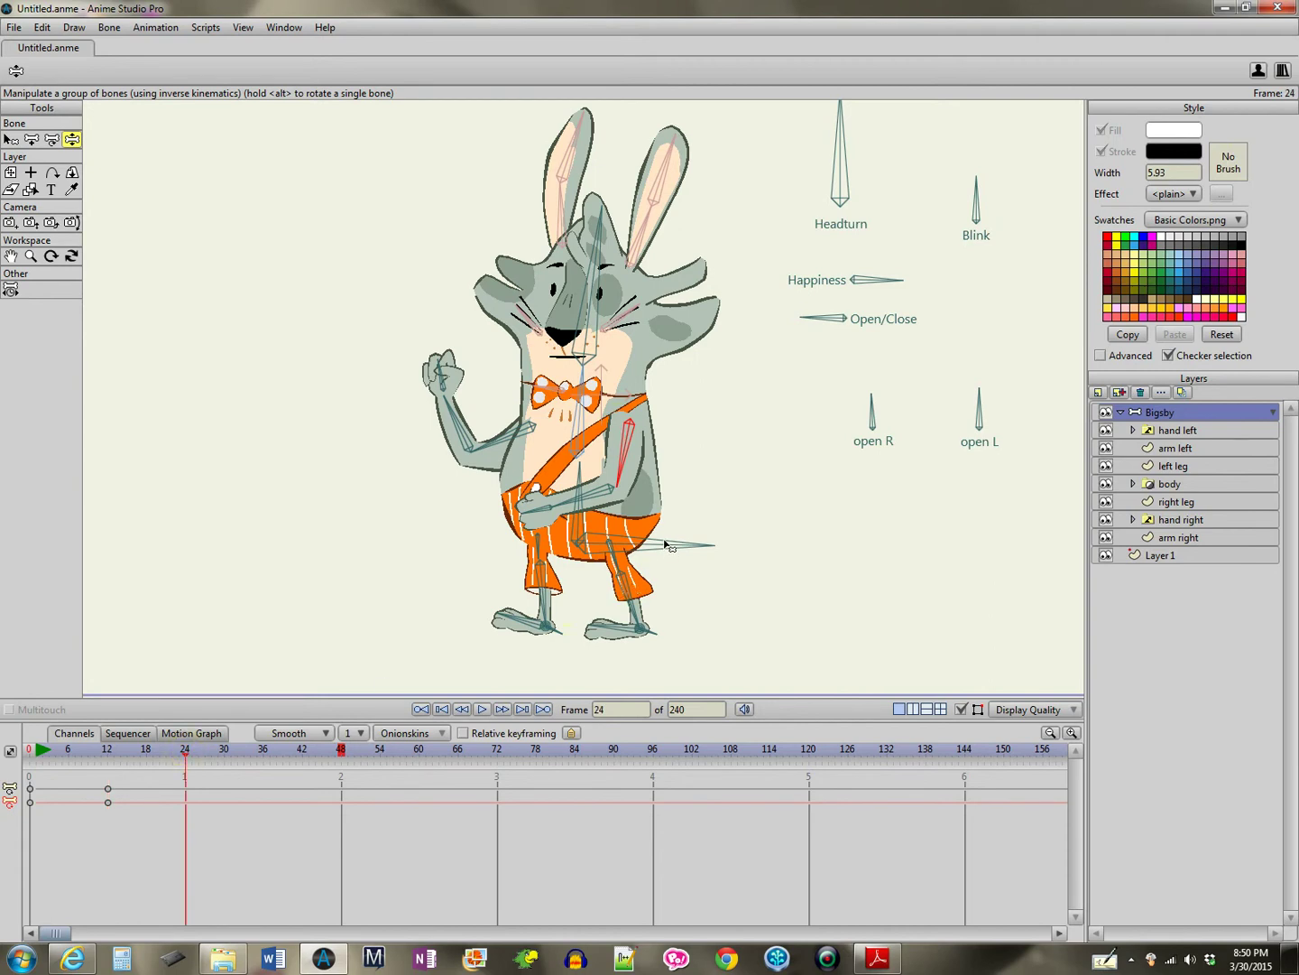
pyautogui.moveTo(661, 547); pyautogui.dragTo(653, 578)
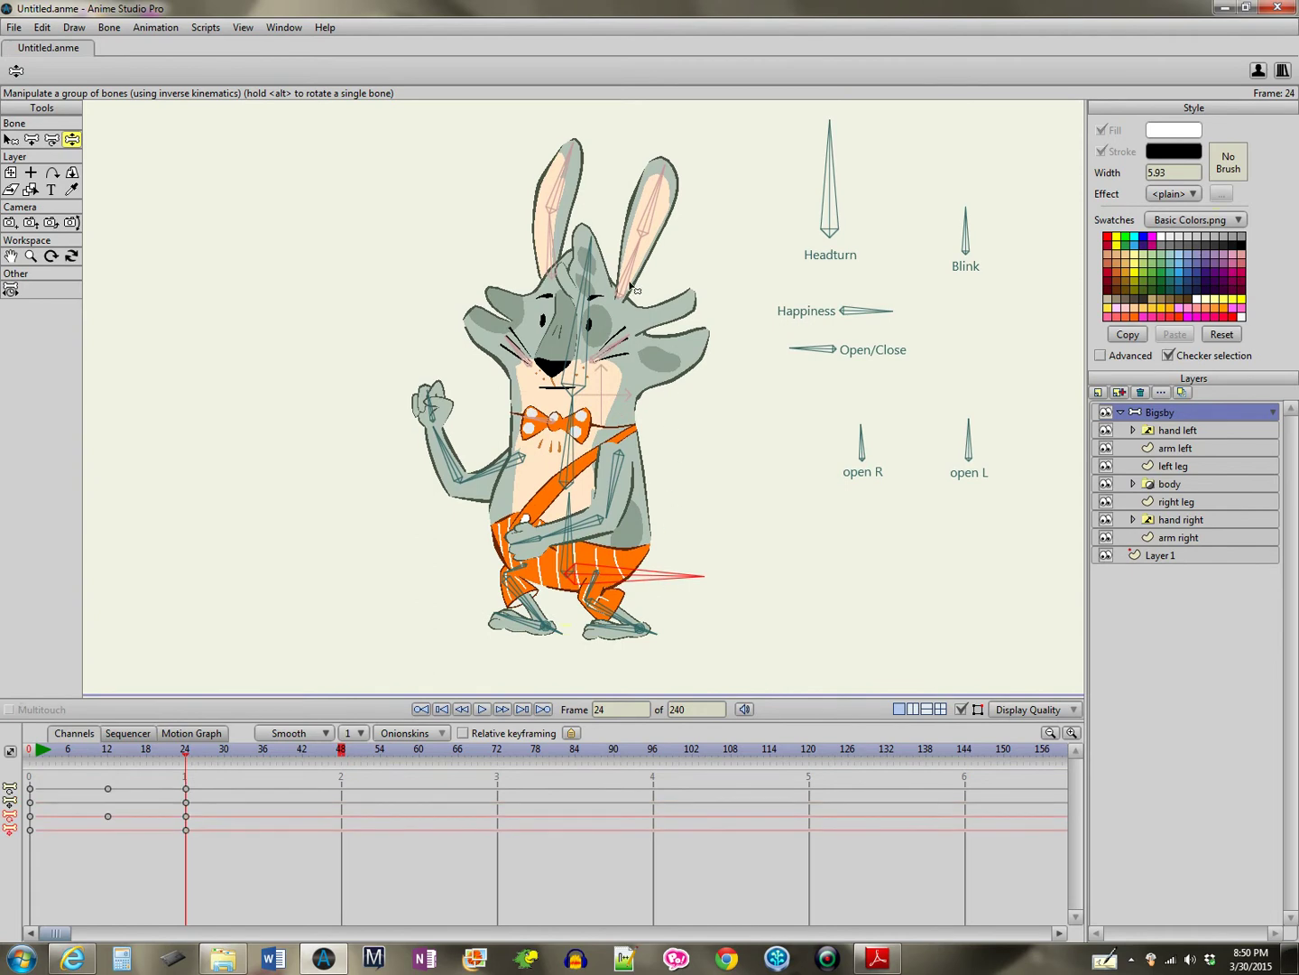
# - With Transform Bone, drag the head bone down at frame 36 to squash the head
pyautogui.click(53, 141)
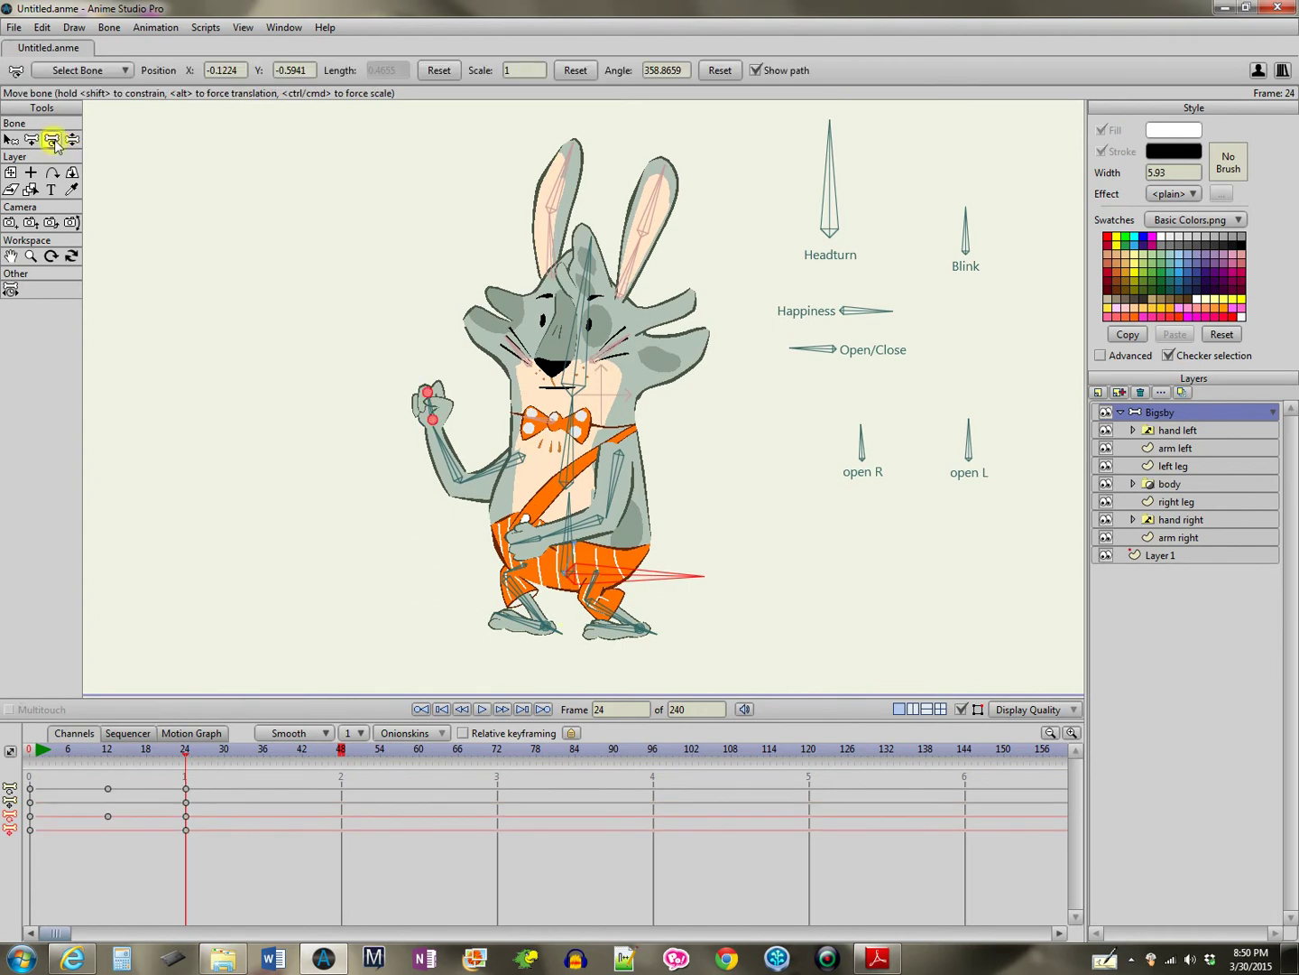
pyautogui.click(263, 751)
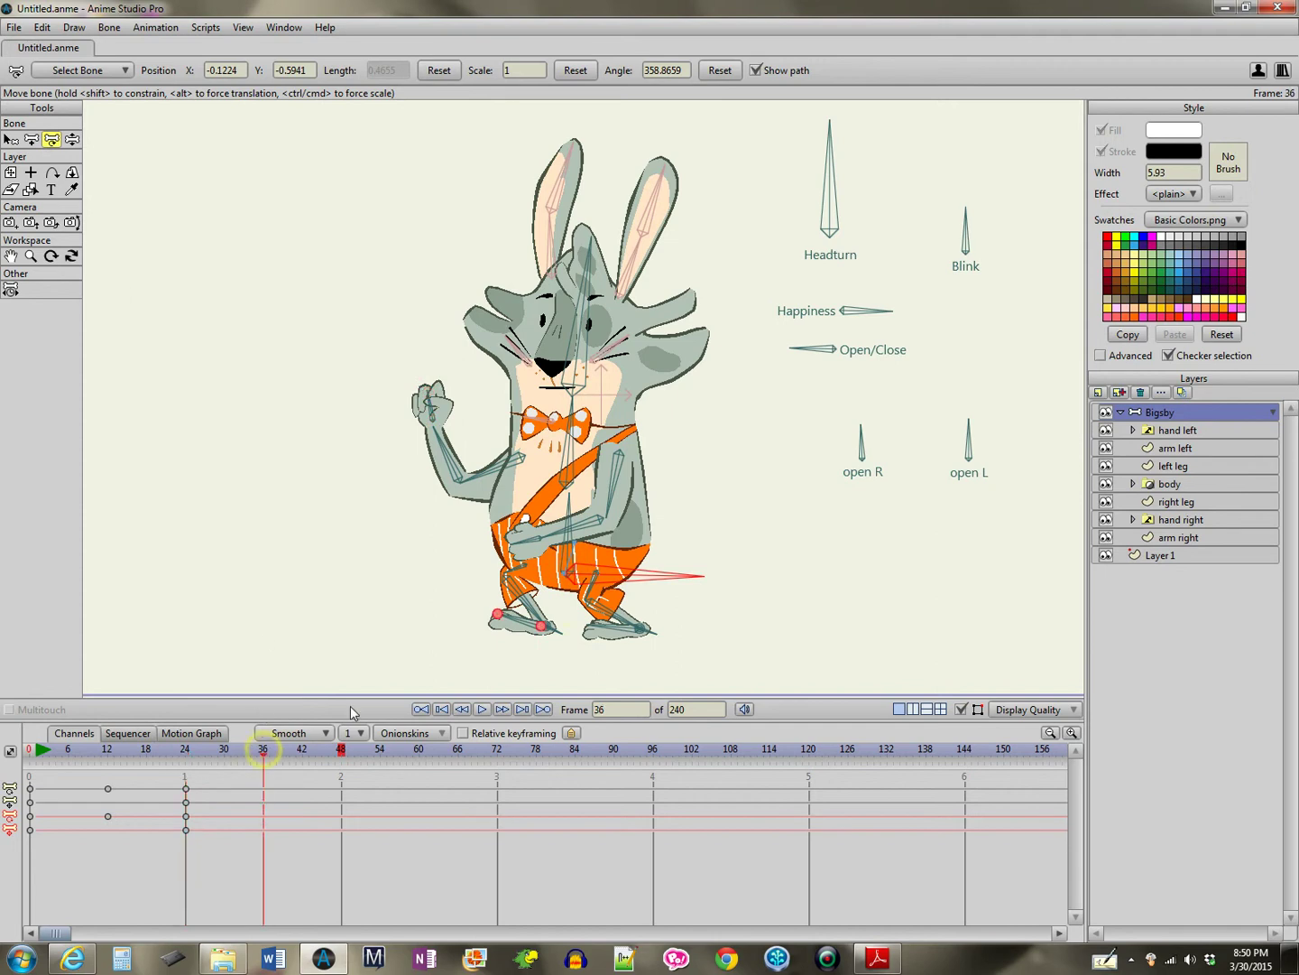
pyautogui.click(591, 257)
pyautogui.moveTo(591, 255); pyautogui.dragTo(585, 287)
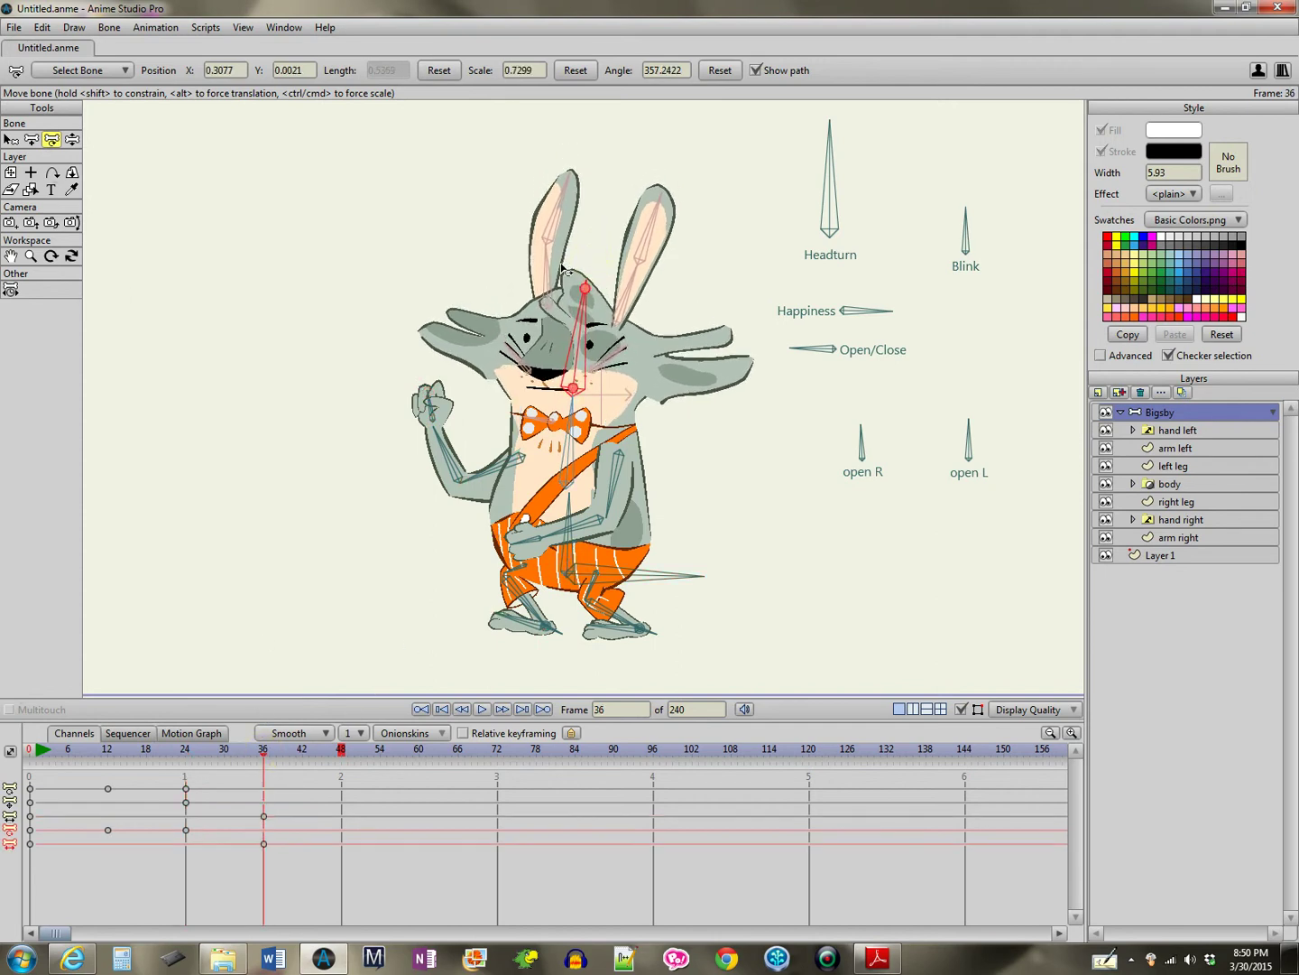
# - Preview the squat-and-squash animation, then marquee-select all keyframes and delete them
pyautogui.click(510, 620)
pyautogui.click(484, 710)
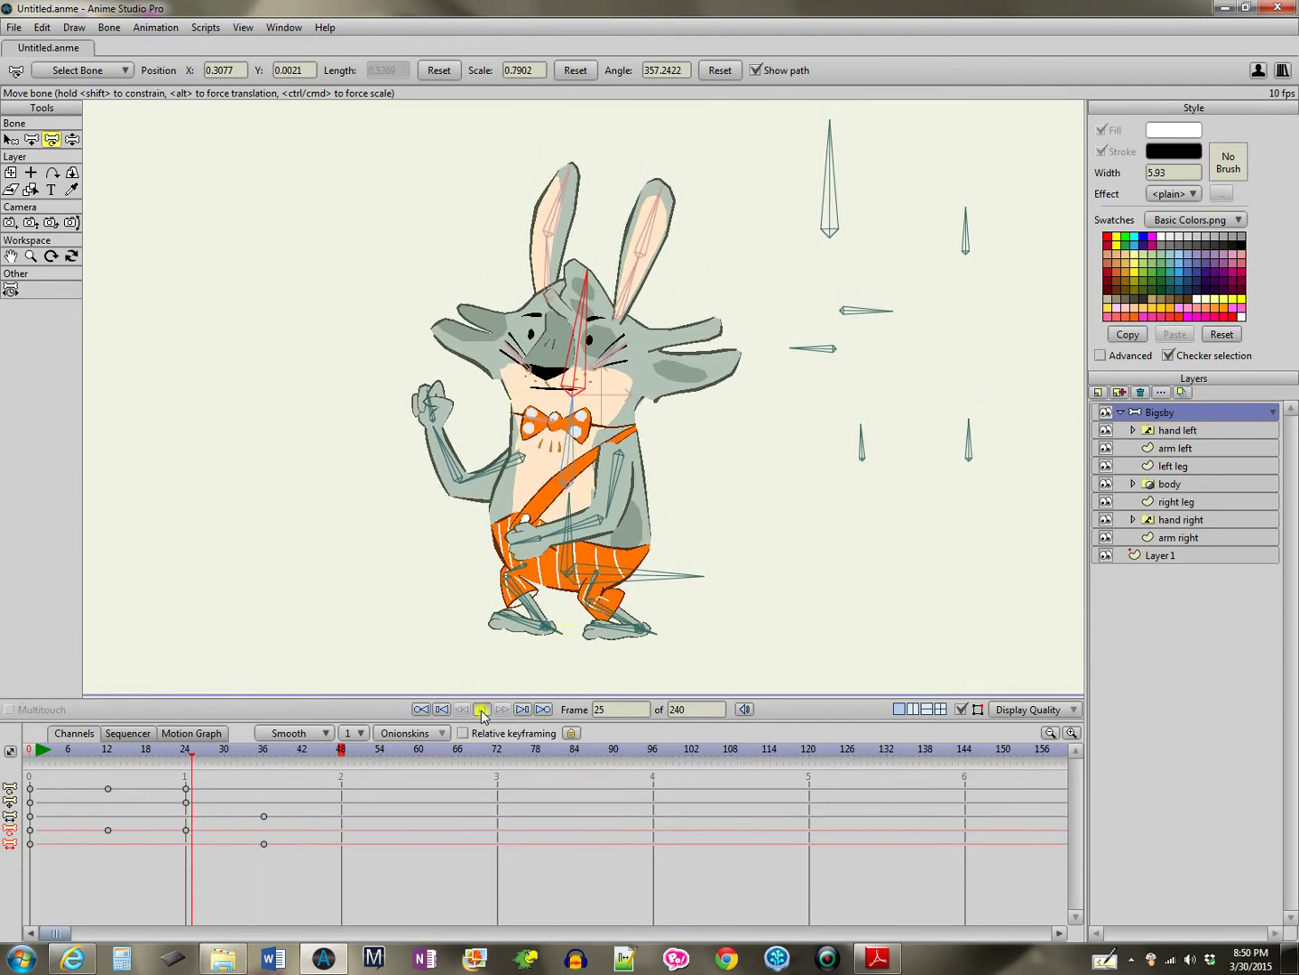
pyautogui.click(482, 710)
pyautogui.moveTo(310, 875); pyautogui.dragTo(27, 788)
pyautogui.press('Delete')
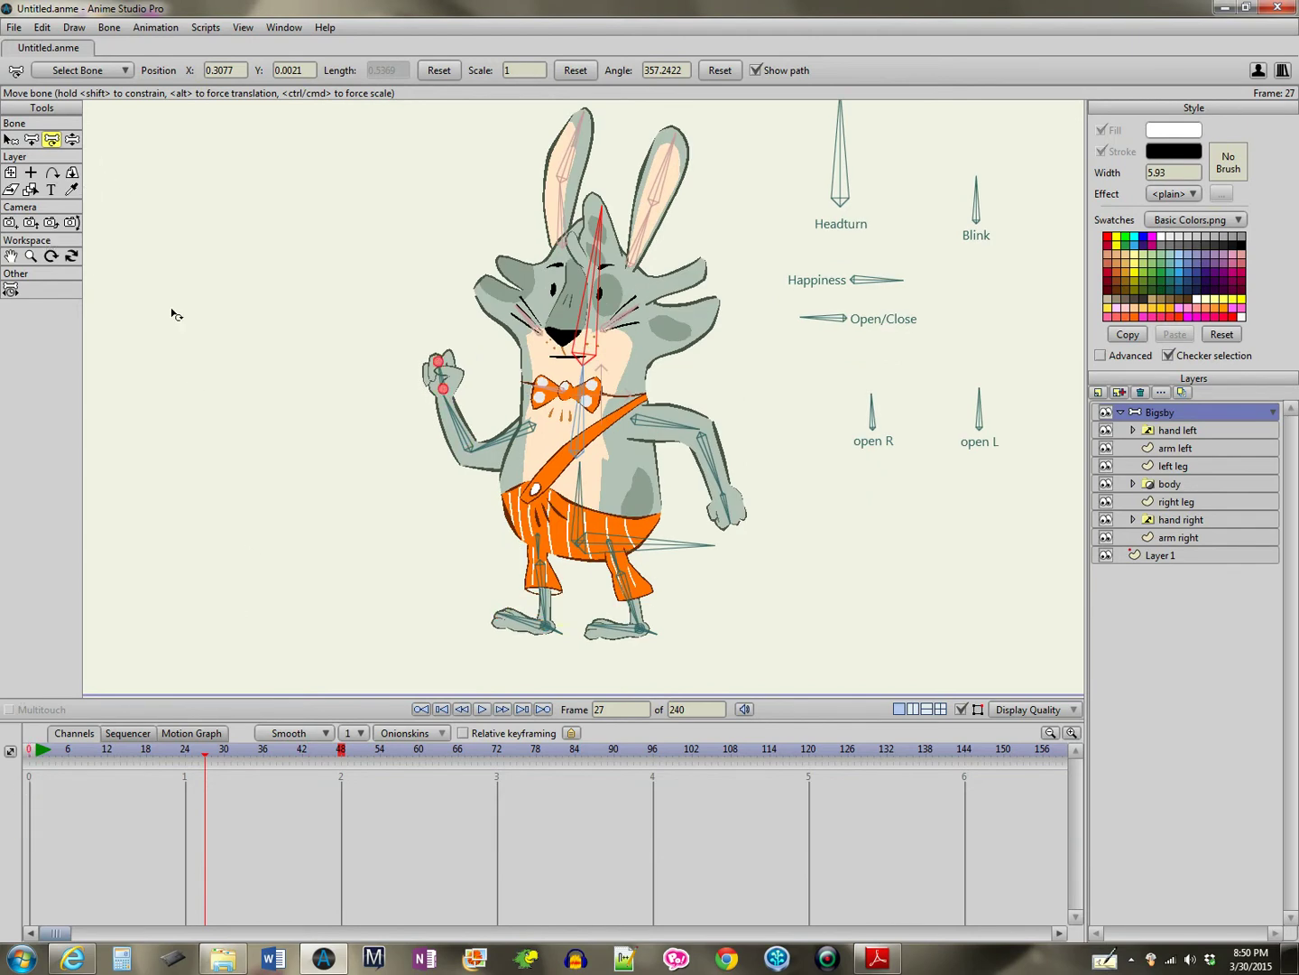
# - Rewind to the start, zoom out with Ctrl+R, and marquee-select all the rabbit's bones
pyautogui.click(442, 711)
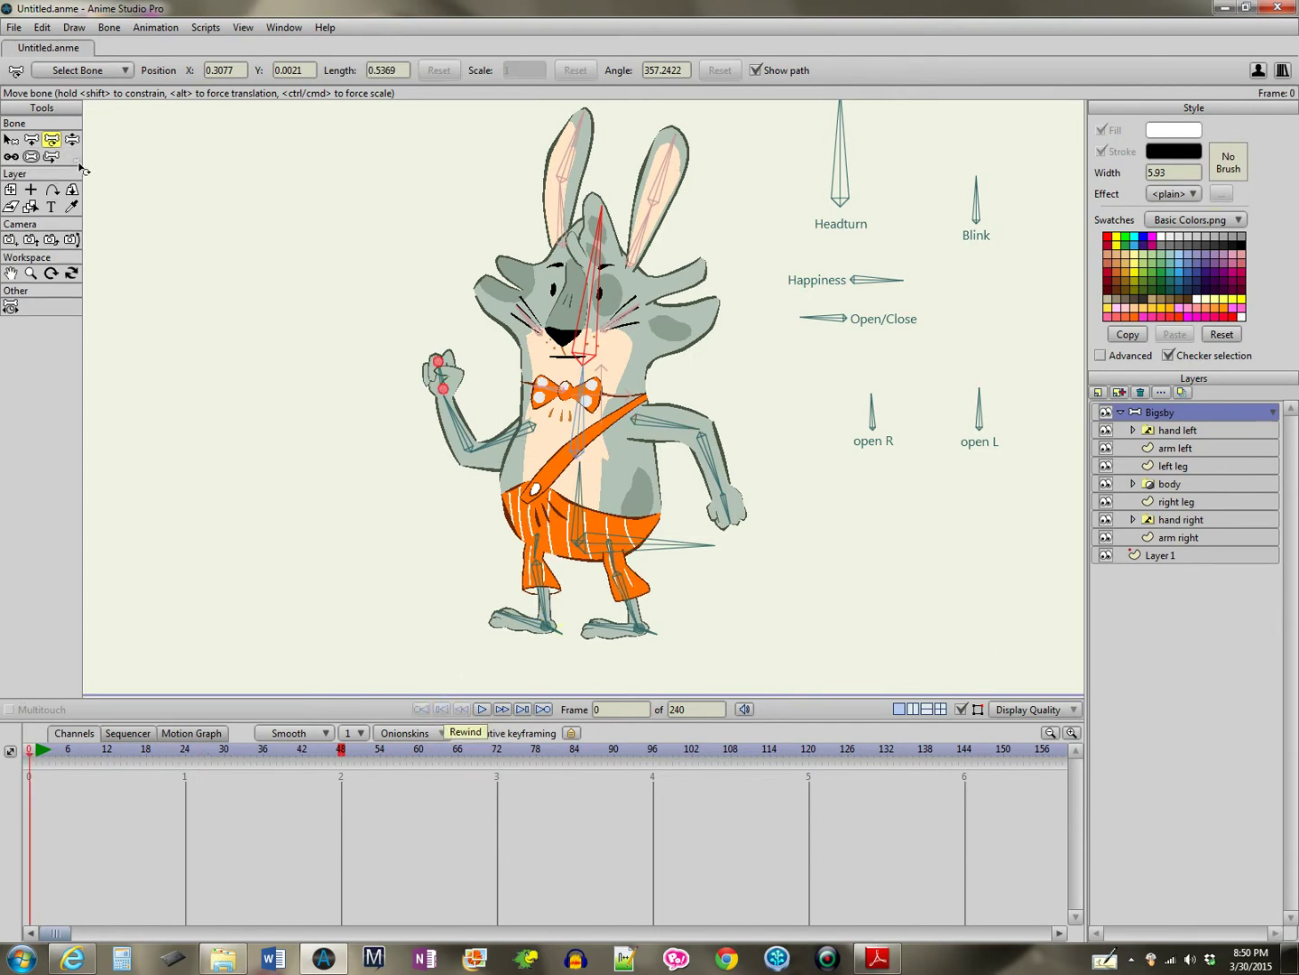
pyautogui.hotkey('ctrl', 'r')
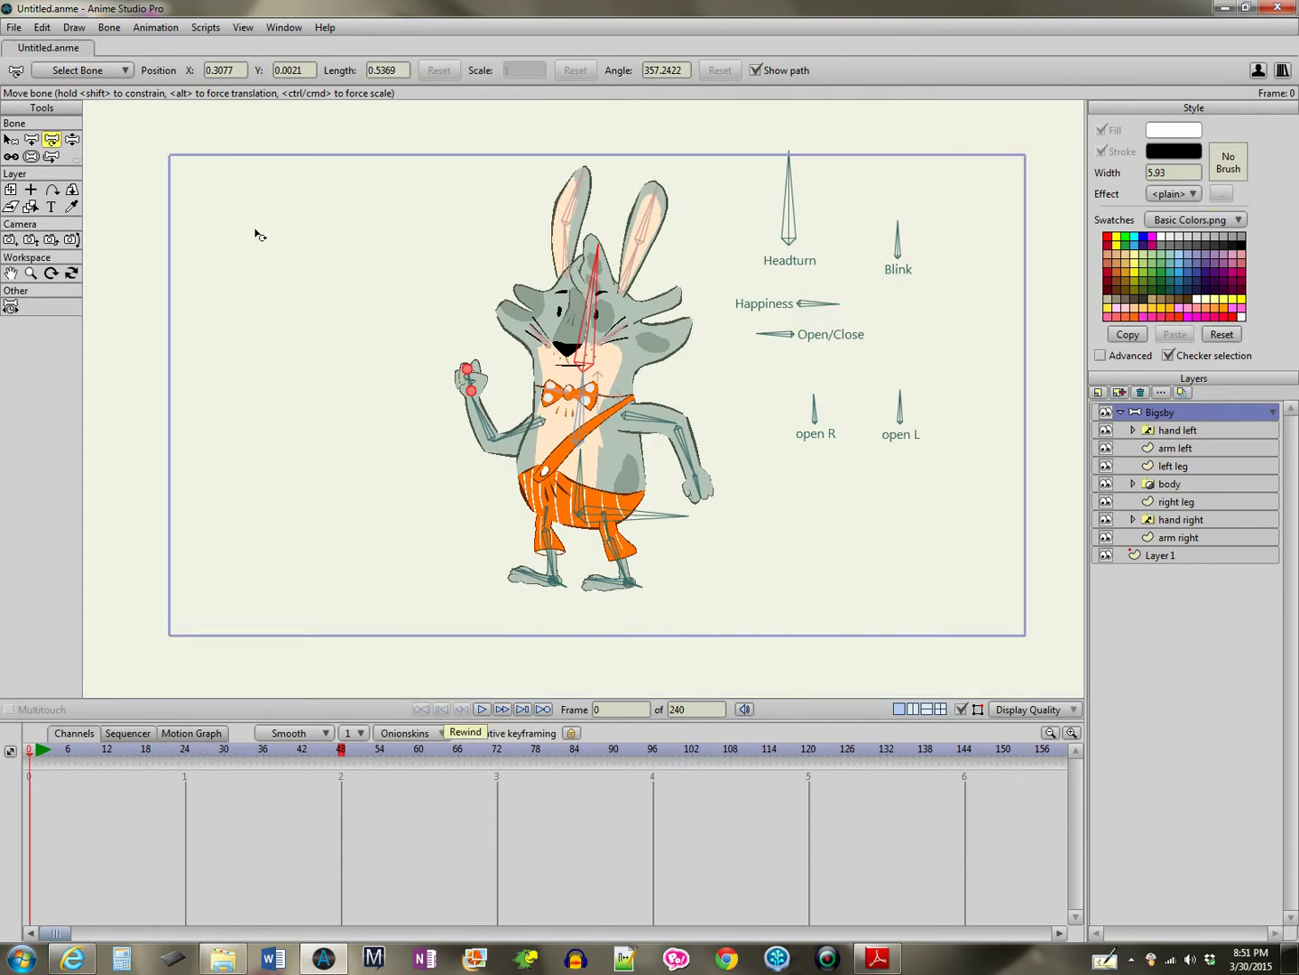
pyautogui.click(11, 140)
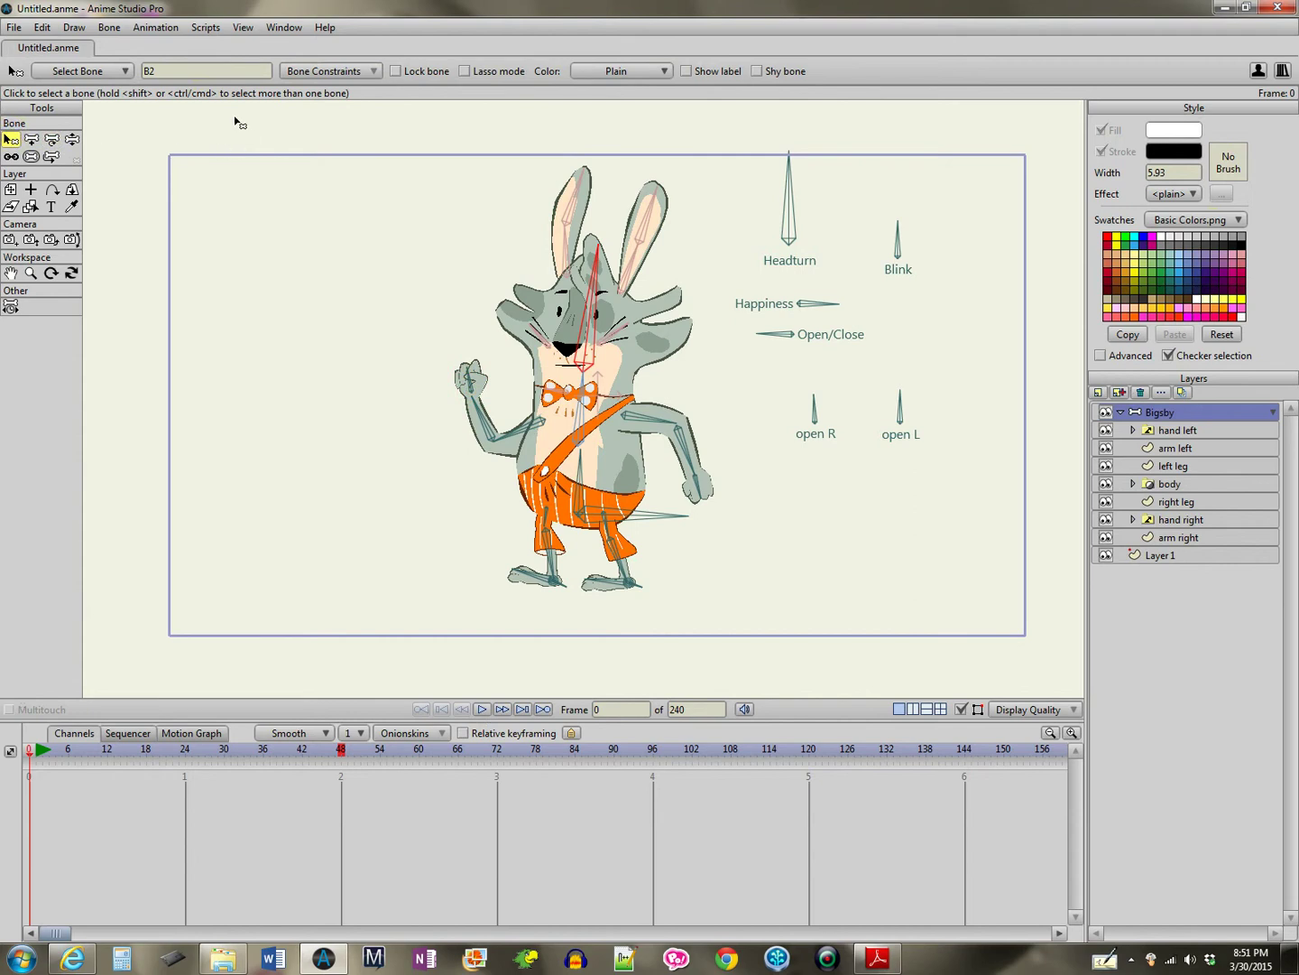
pyautogui.moveTo(234, 122); pyautogui.dragTo(993, 624)
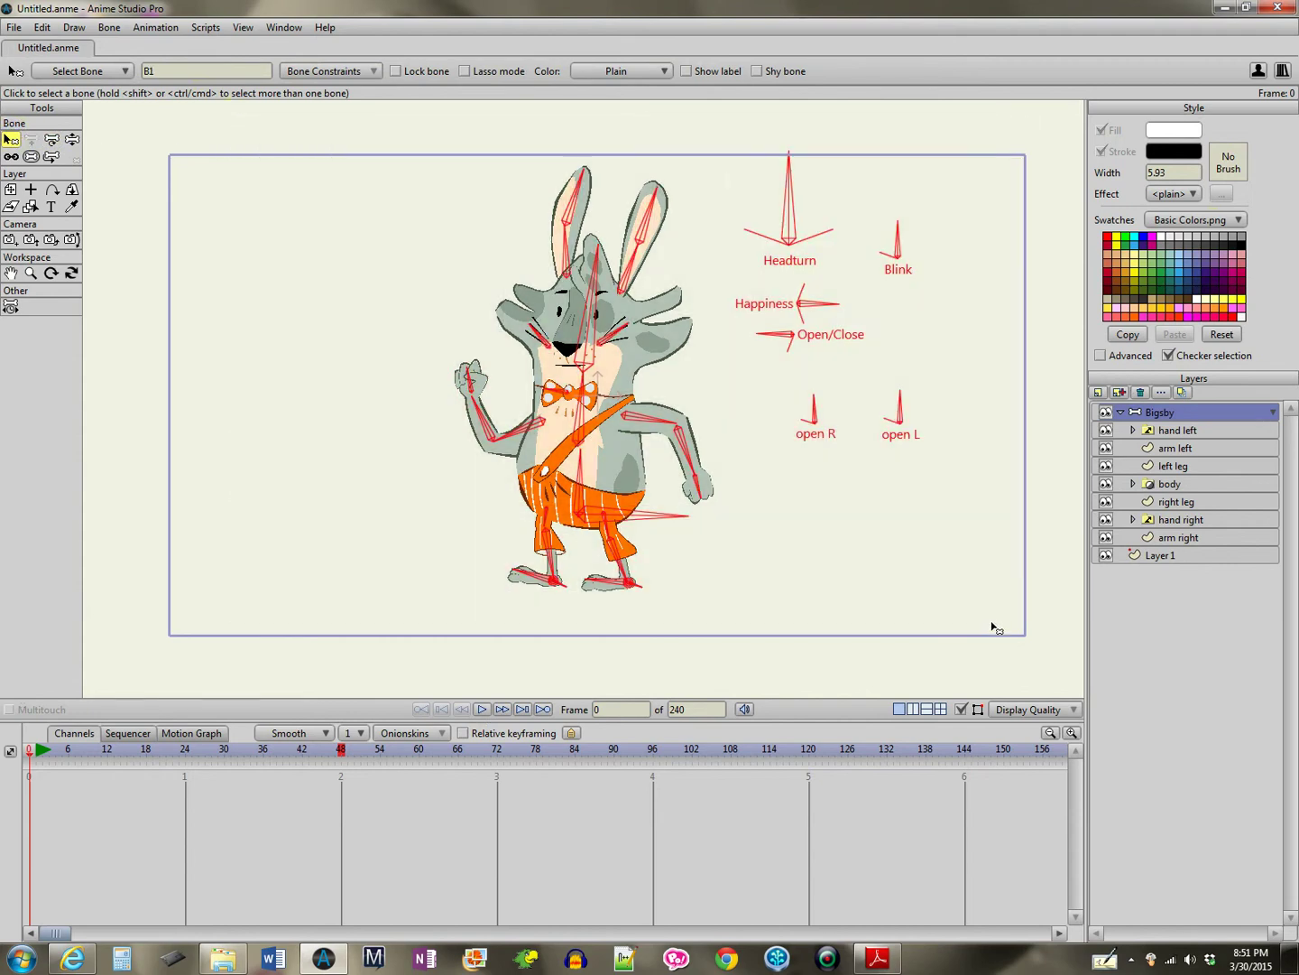
# - At frame 1, key every bone's rest position, scale and angle with the Reset buttons
pyautogui.click(501, 709)
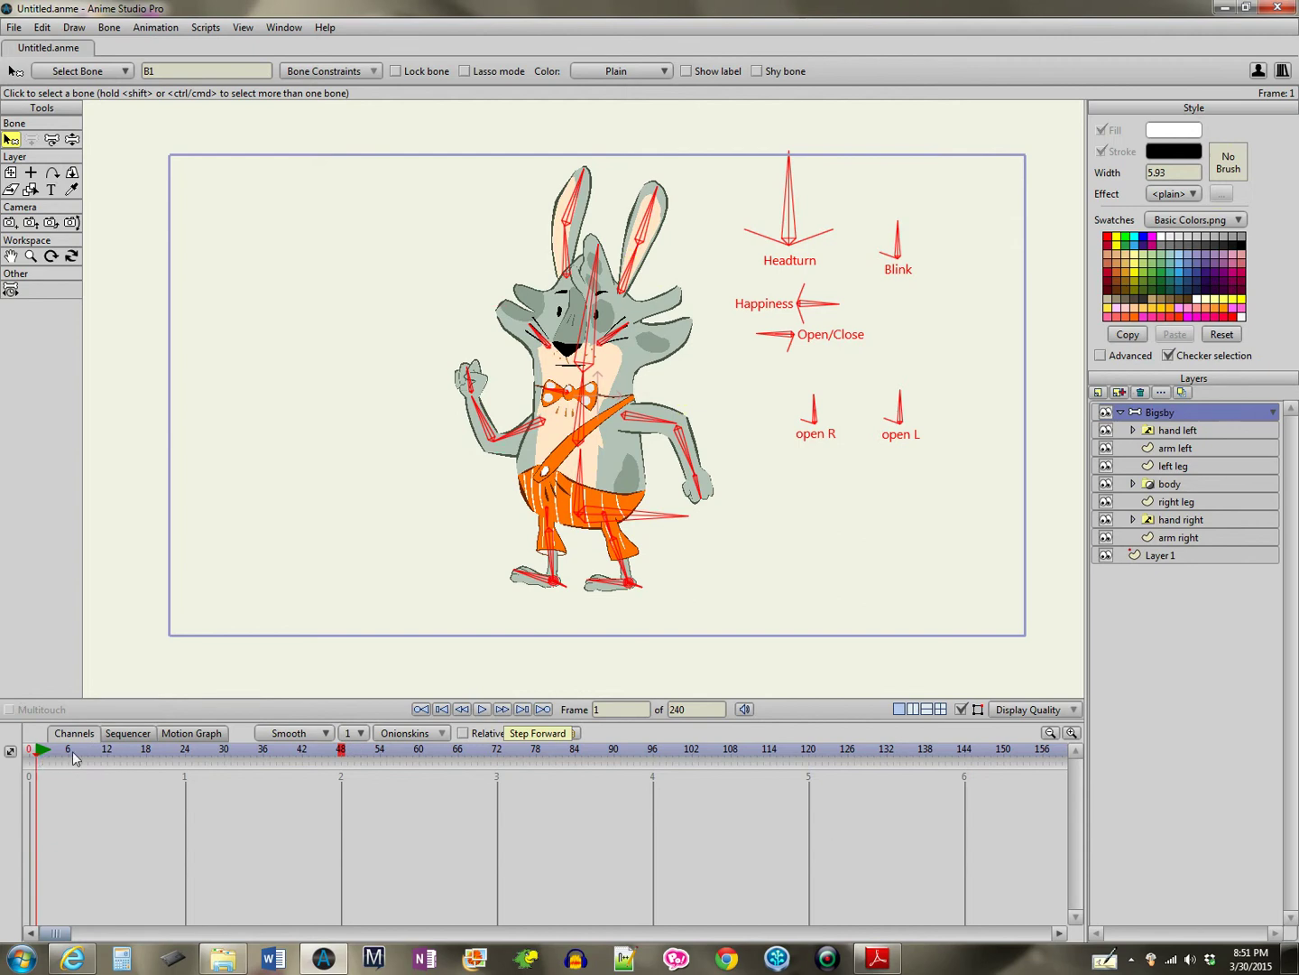
pyautogui.click(52, 142)
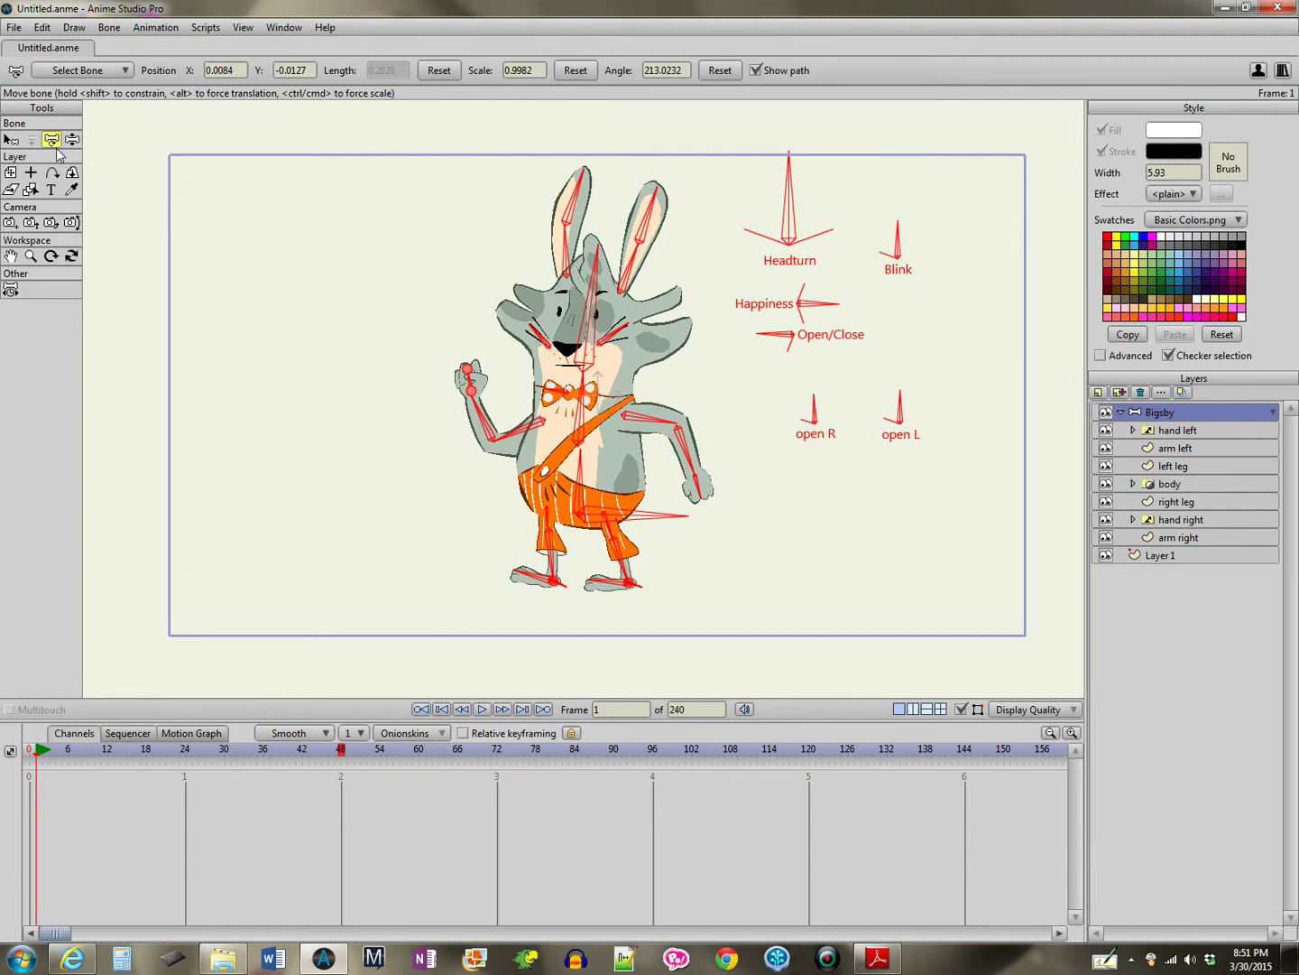
pyautogui.click(449, 76)
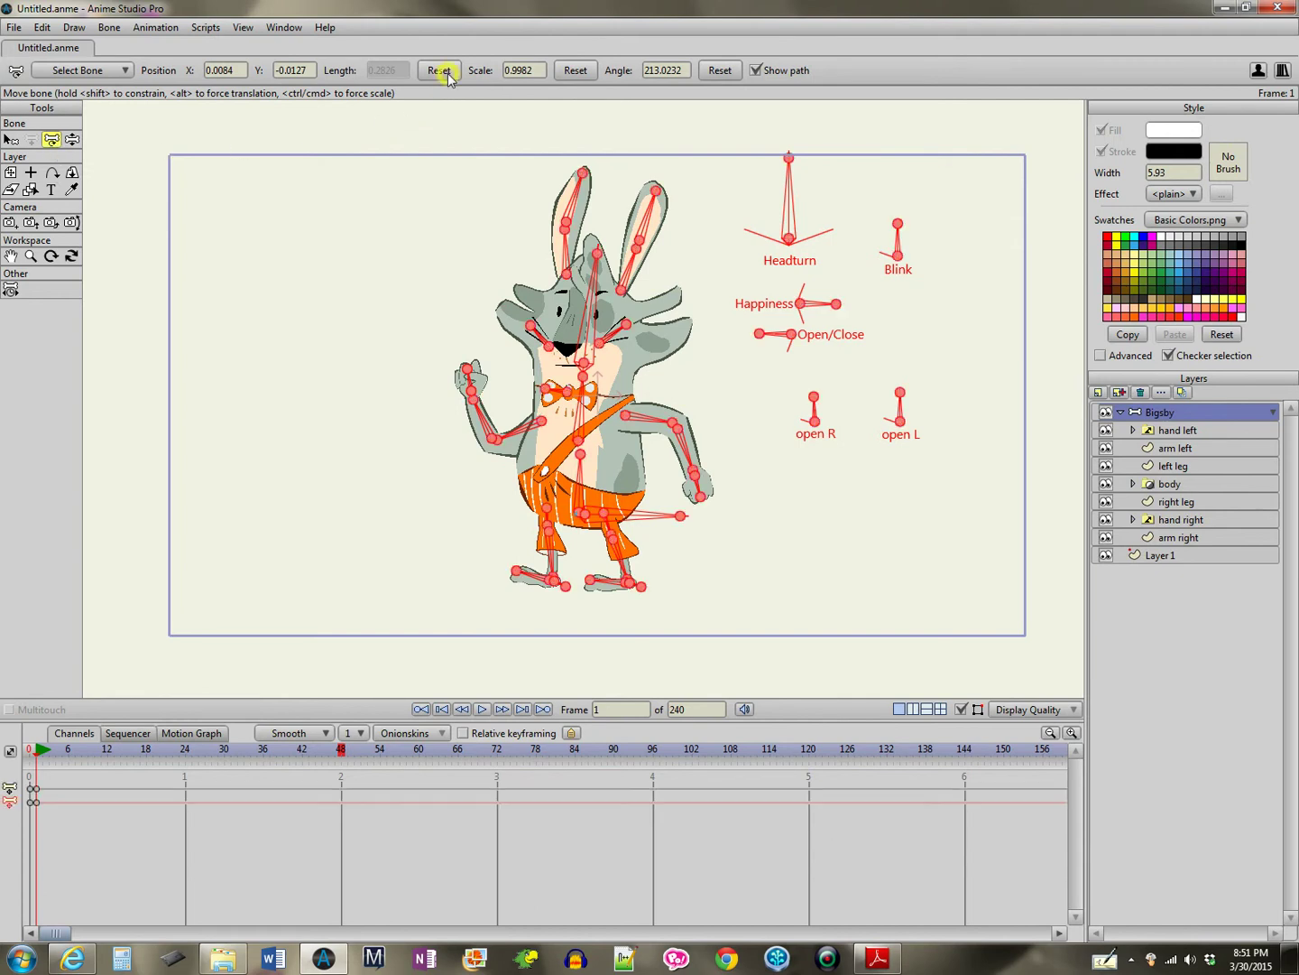
pyautogui.click(575, 71)
pyautogui.click(719, 73)
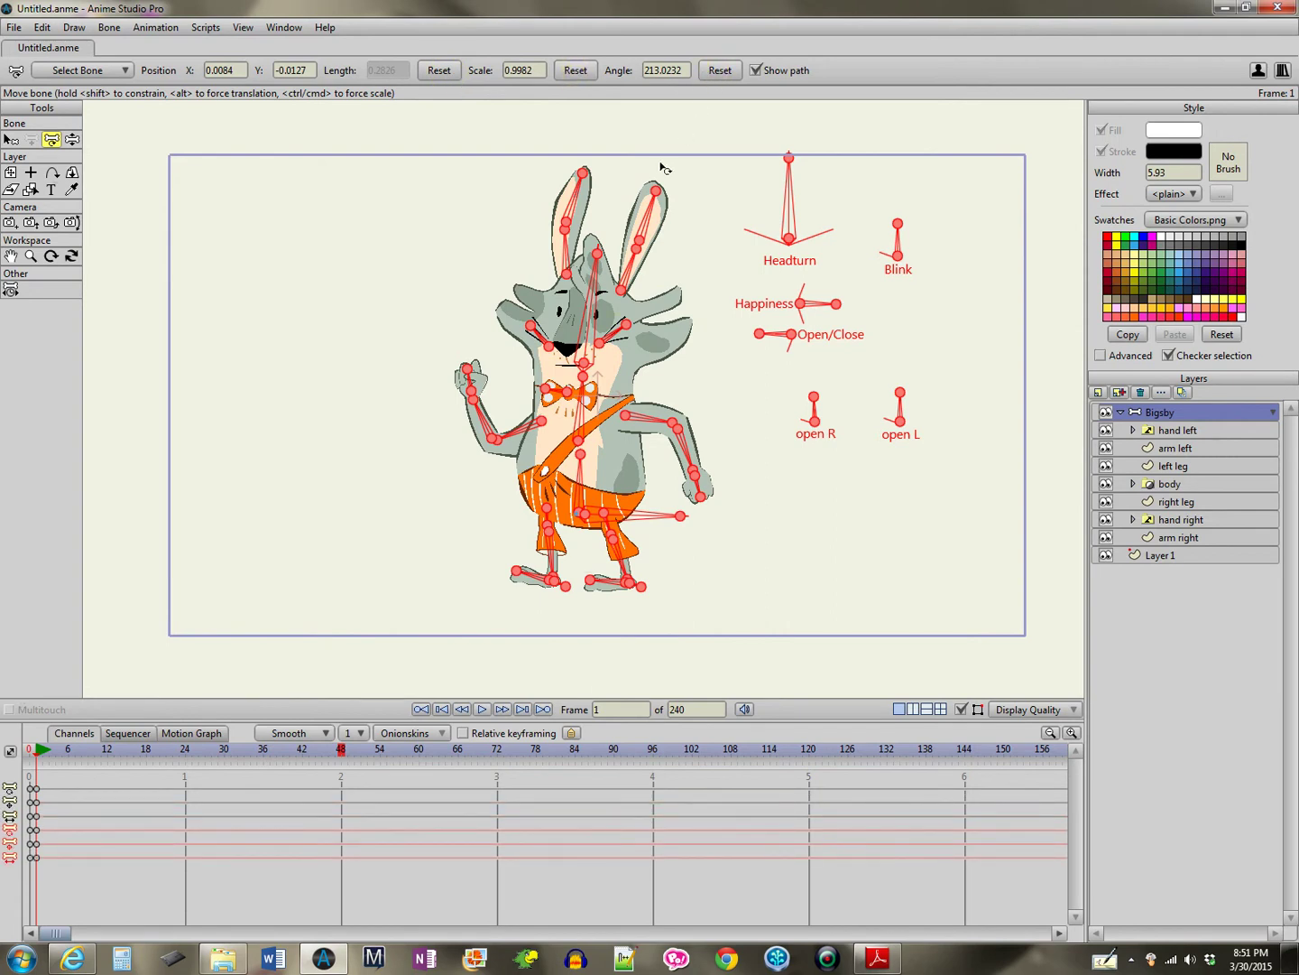
pyautogui.click(12, 140)
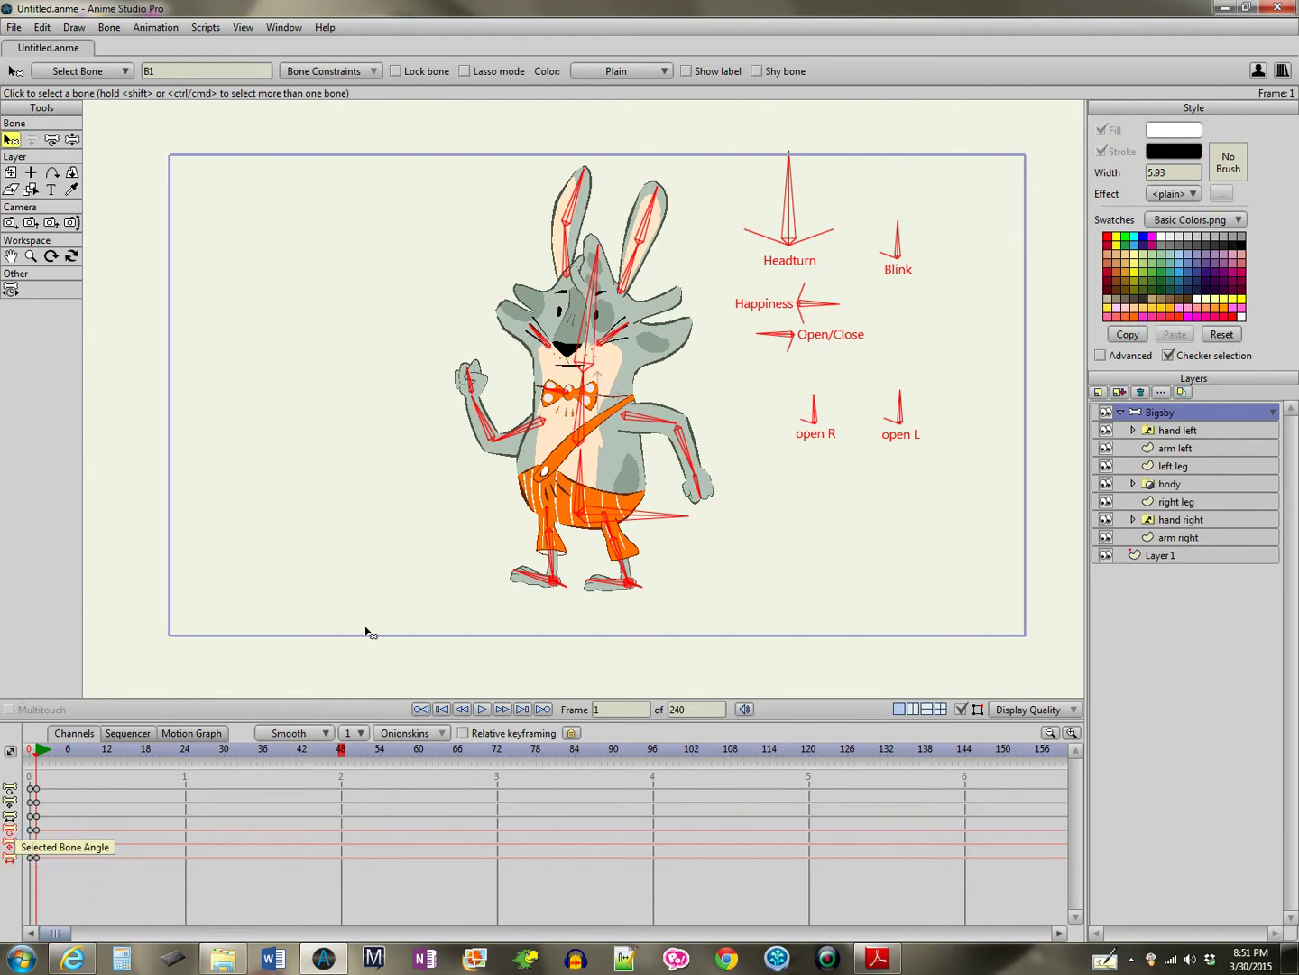
# - Deselect the bones and, with Manipulate Bones, bend the right arm across the body at frame 12
pyautogui.click(180, 197)
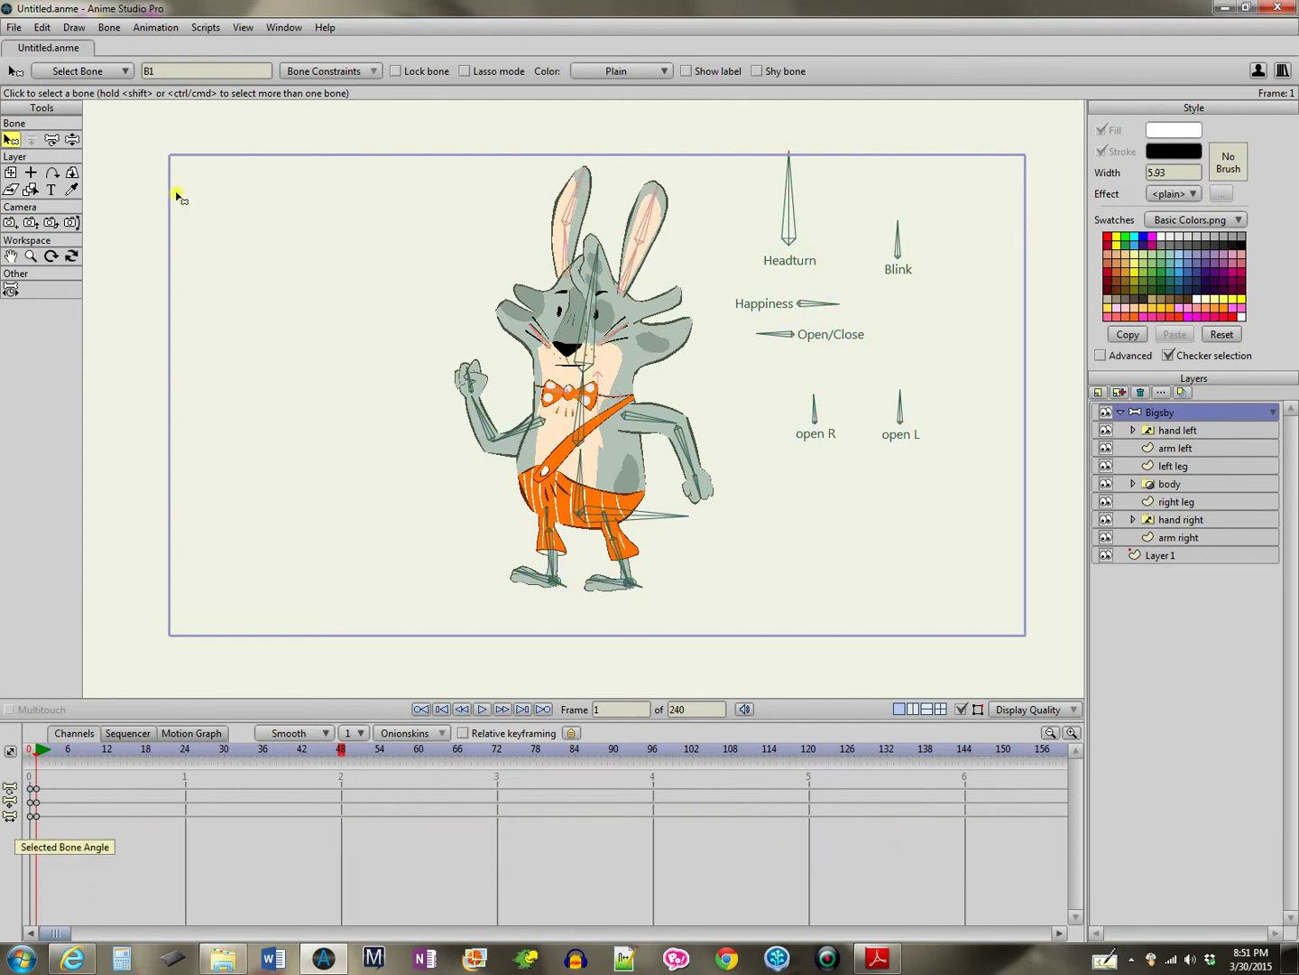
pyautogui.click(109, 756)
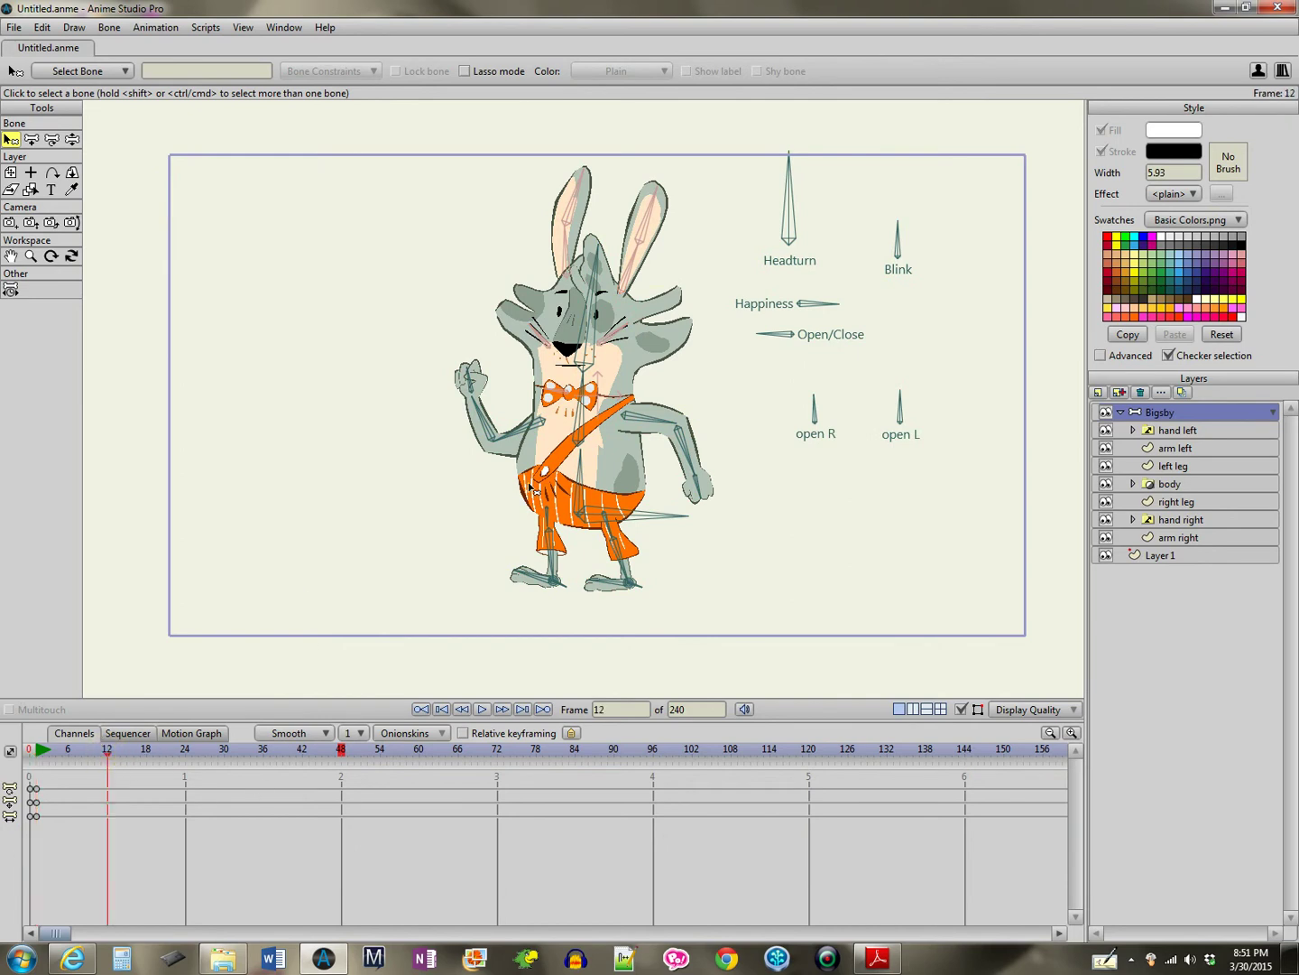
pyautogui.click(75, 139)
pyautogui.moveTo(656, 426); pyautogui.dragTo(616, 460)
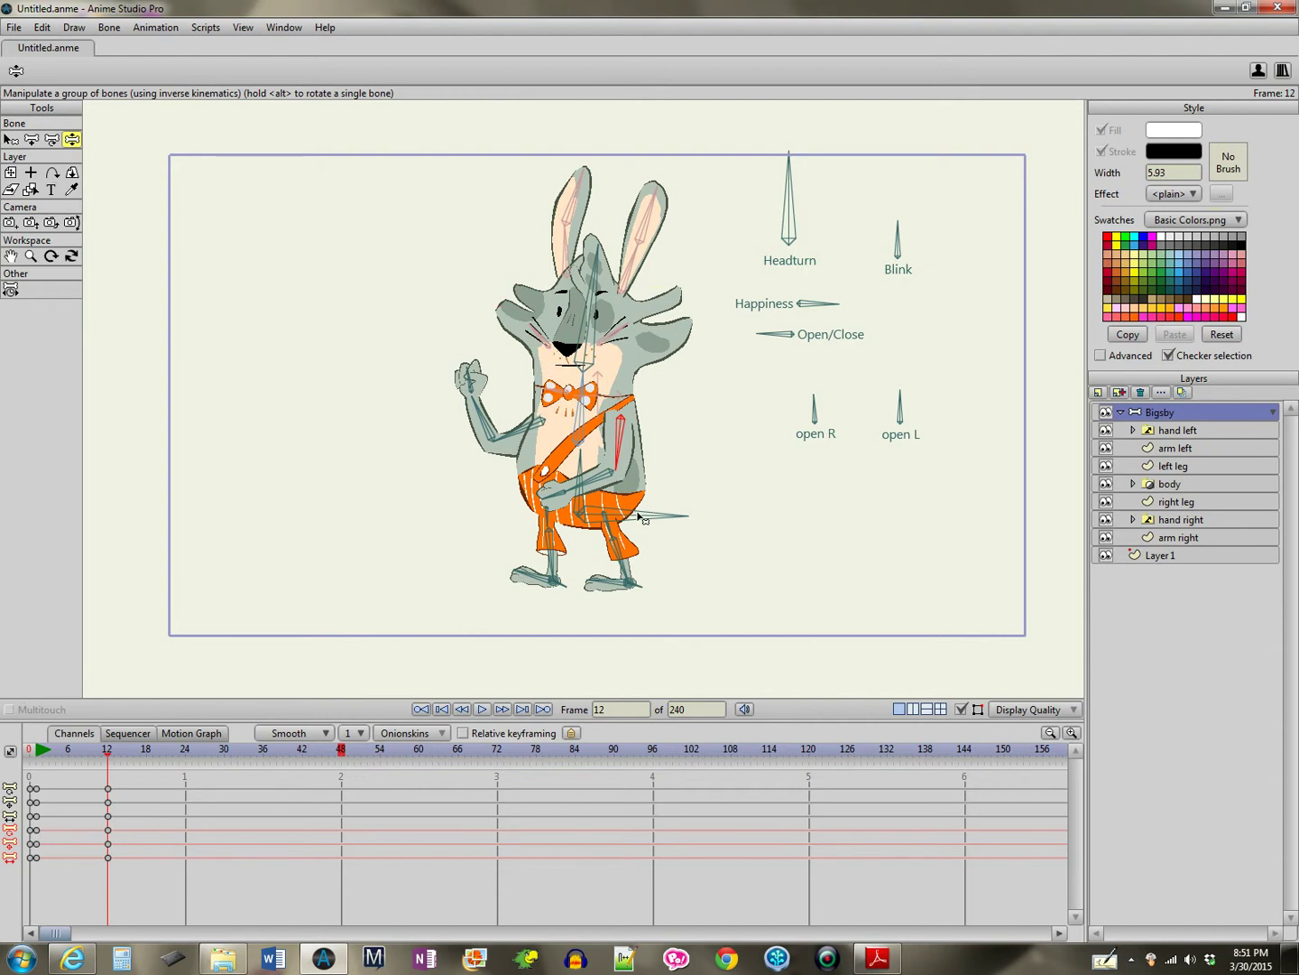
# - Lower the hips into a squat at frame 24 and squash the head bone at frame 36
pyautogui.click(184, 750)
pyautogui.moveTo(643, 519); pyautogui.dragTo(632, 545)
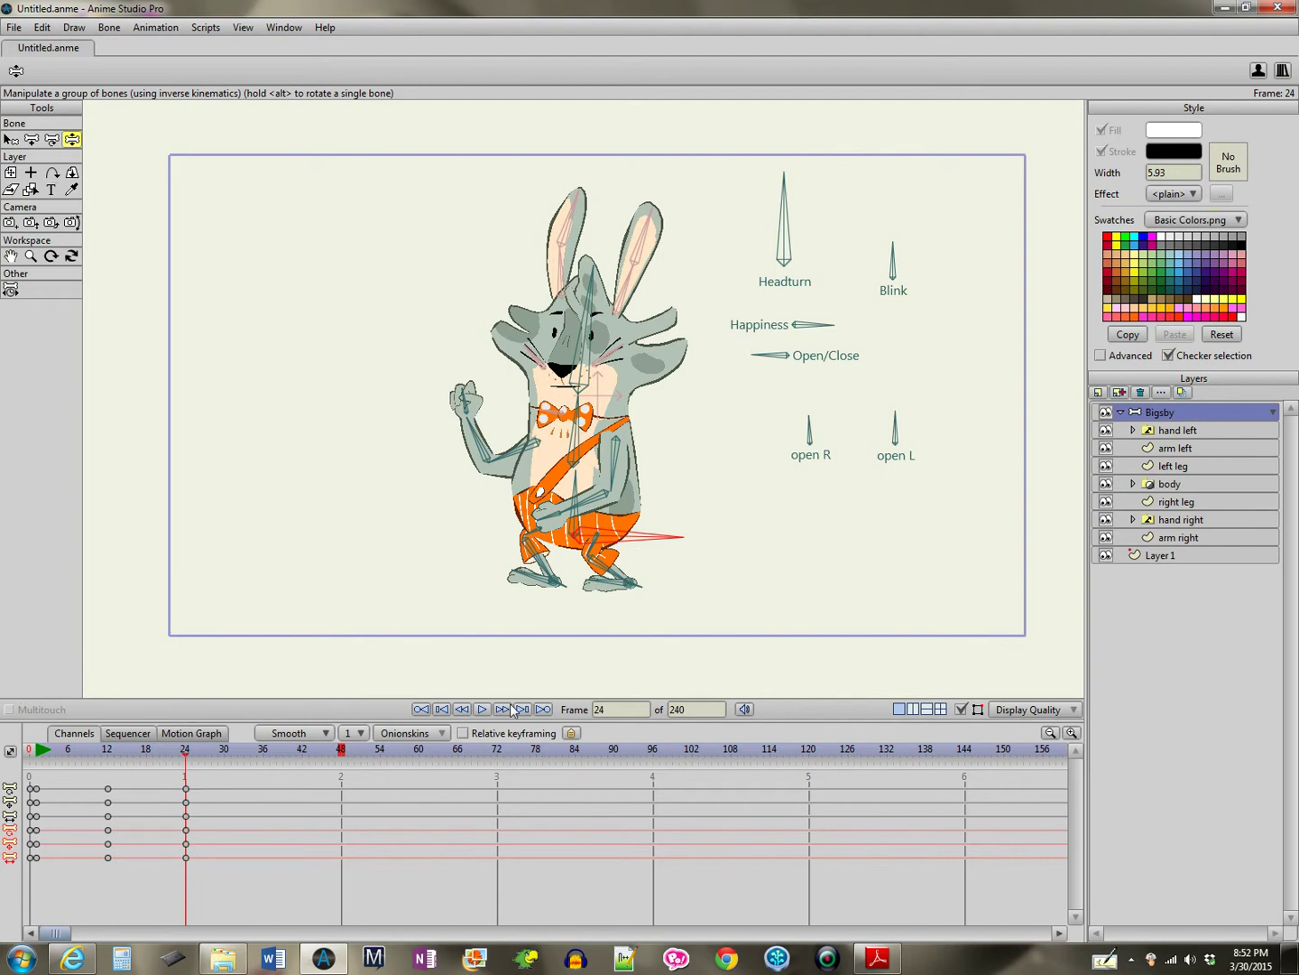
pyautogui.click(263, 754)
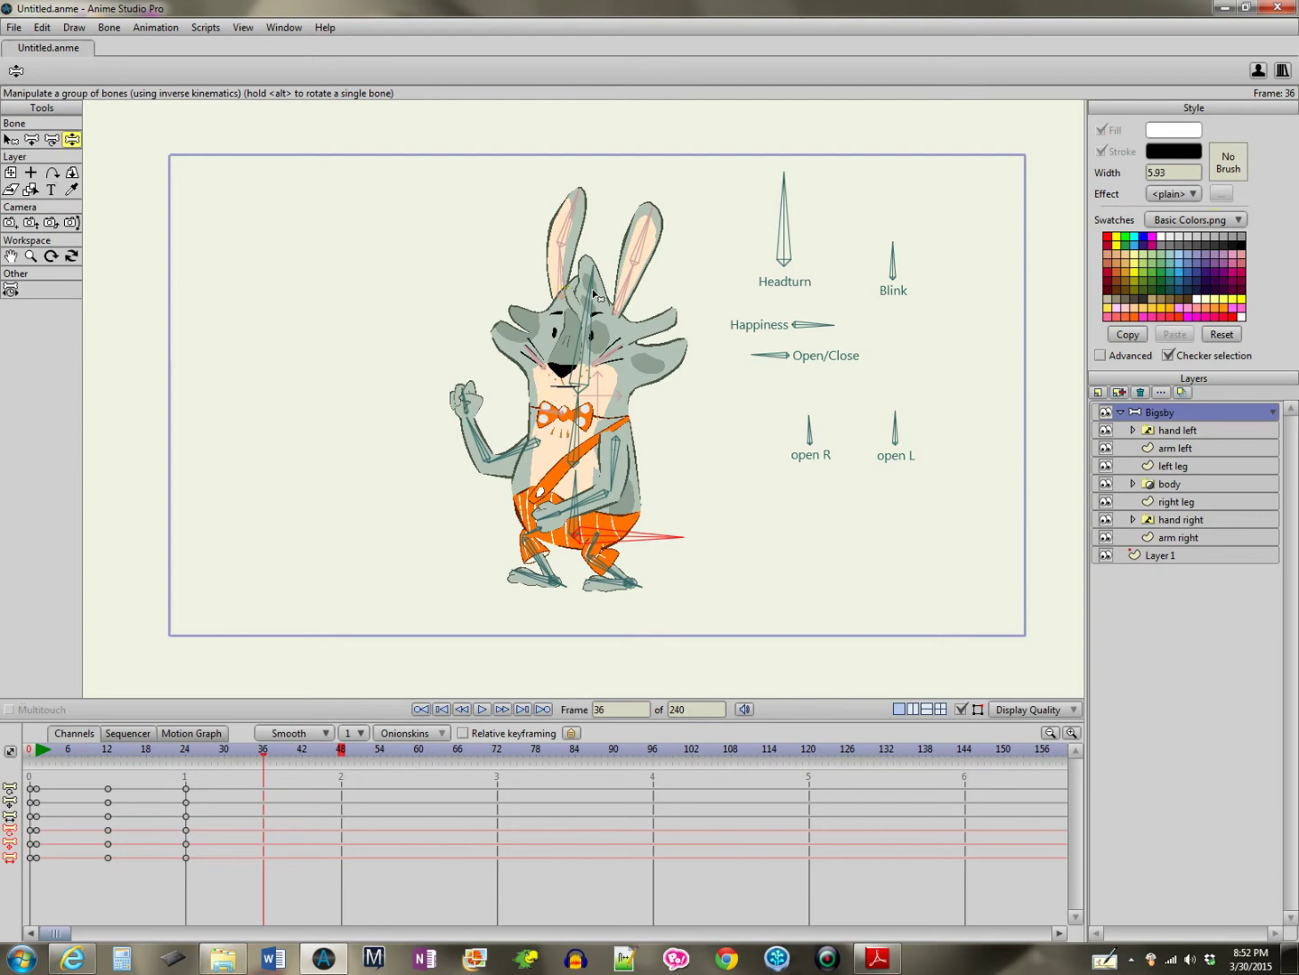
pyautogui.click(51, 139)
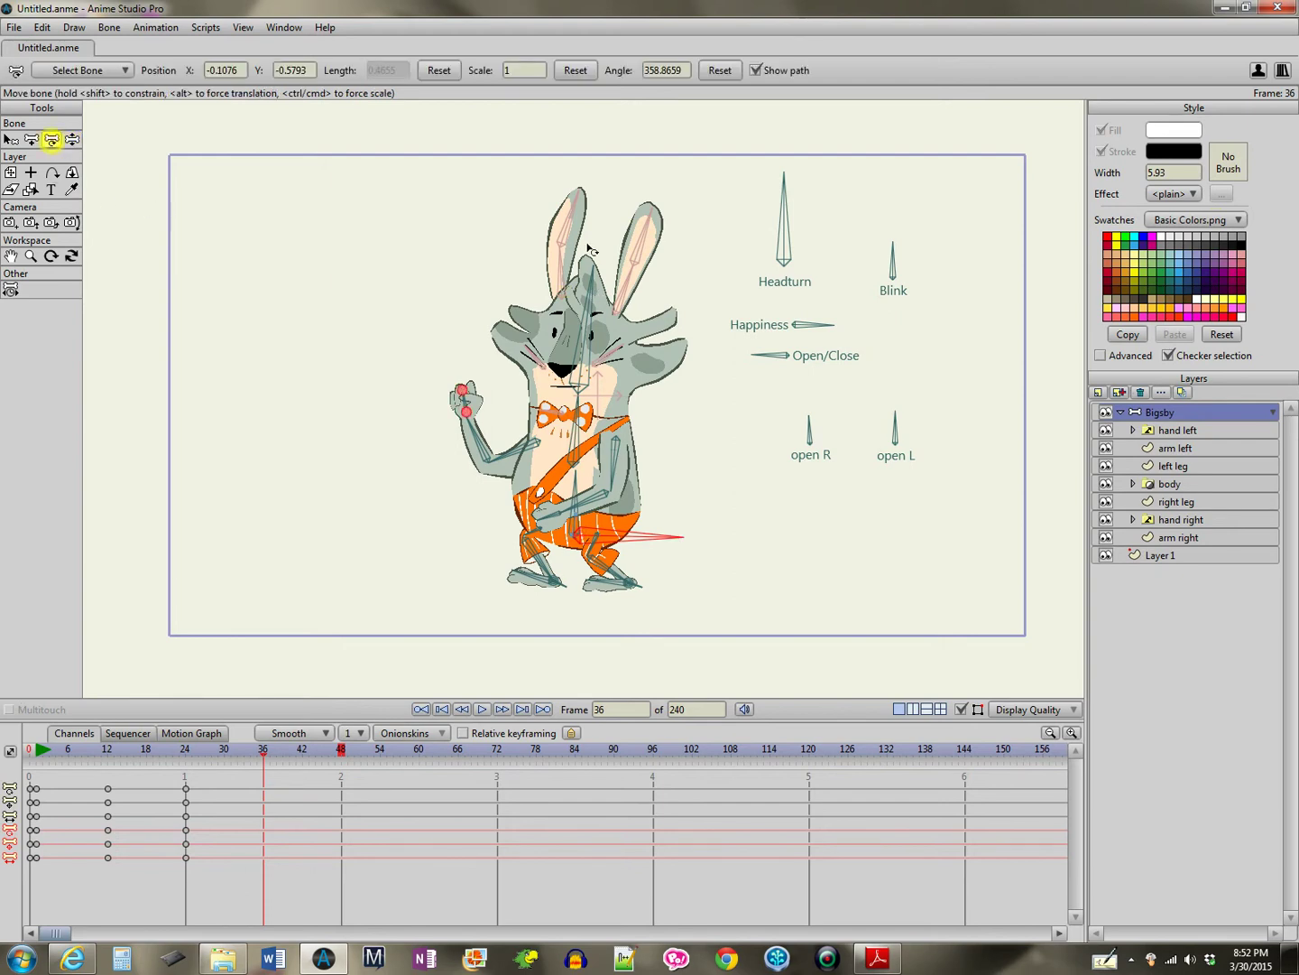
pyautogui.moveTo(591, 280); pyautogui.dragTo(576, 300)
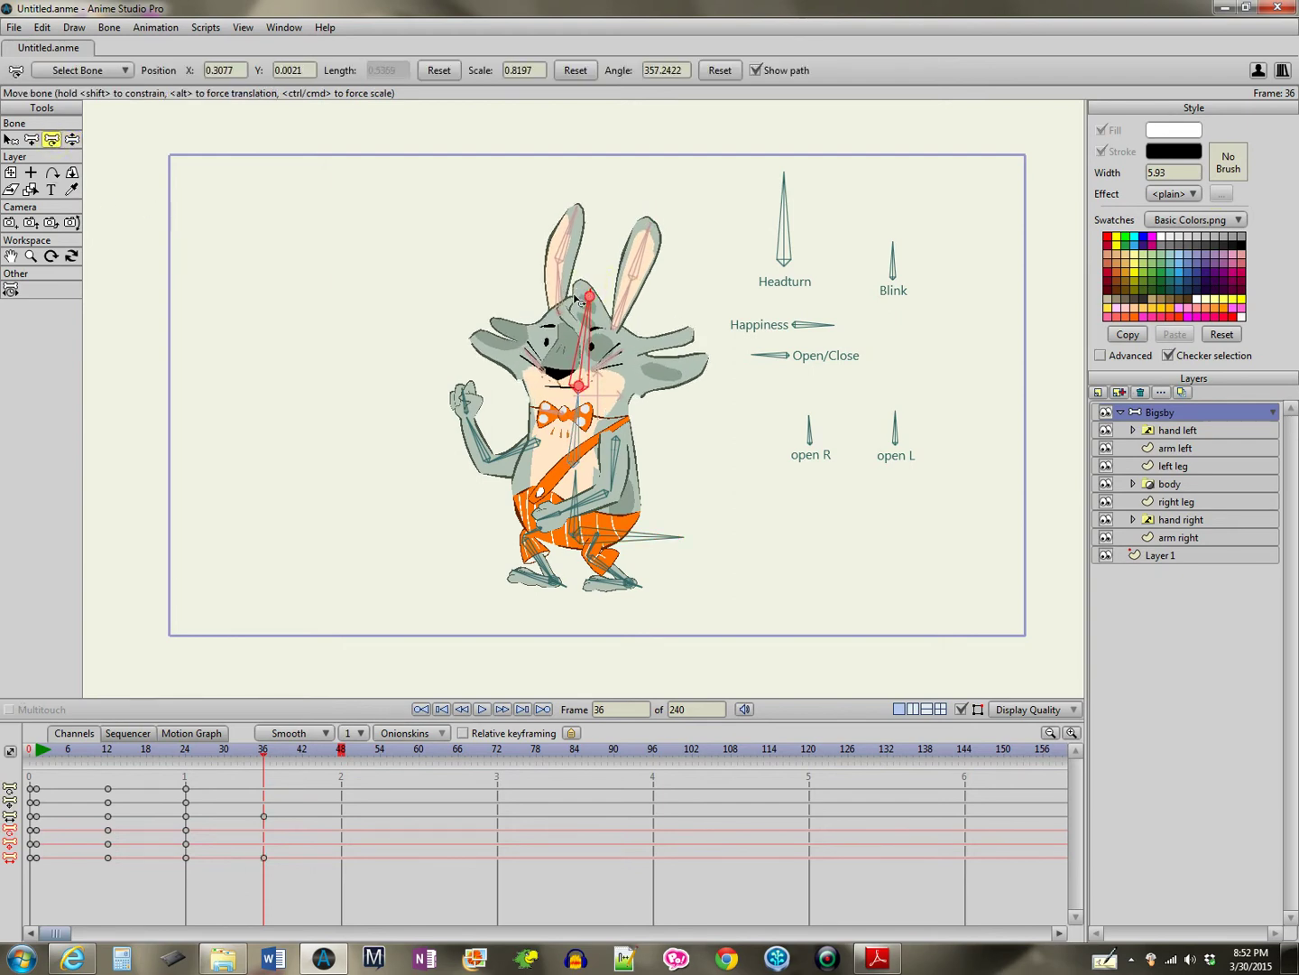
pyautogui.click(483, 710)
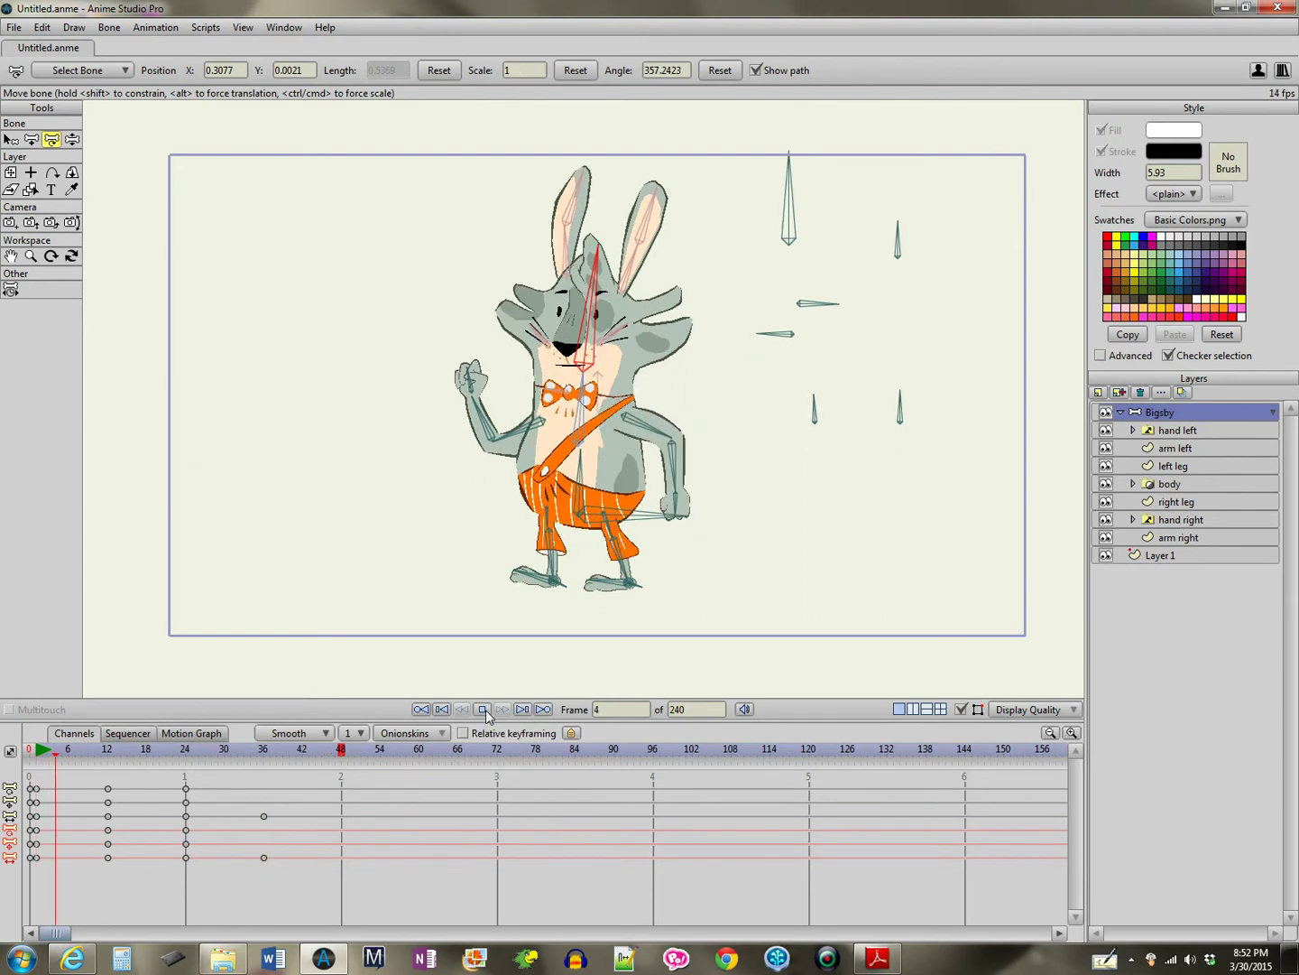
pyautogui.click(484, 711)
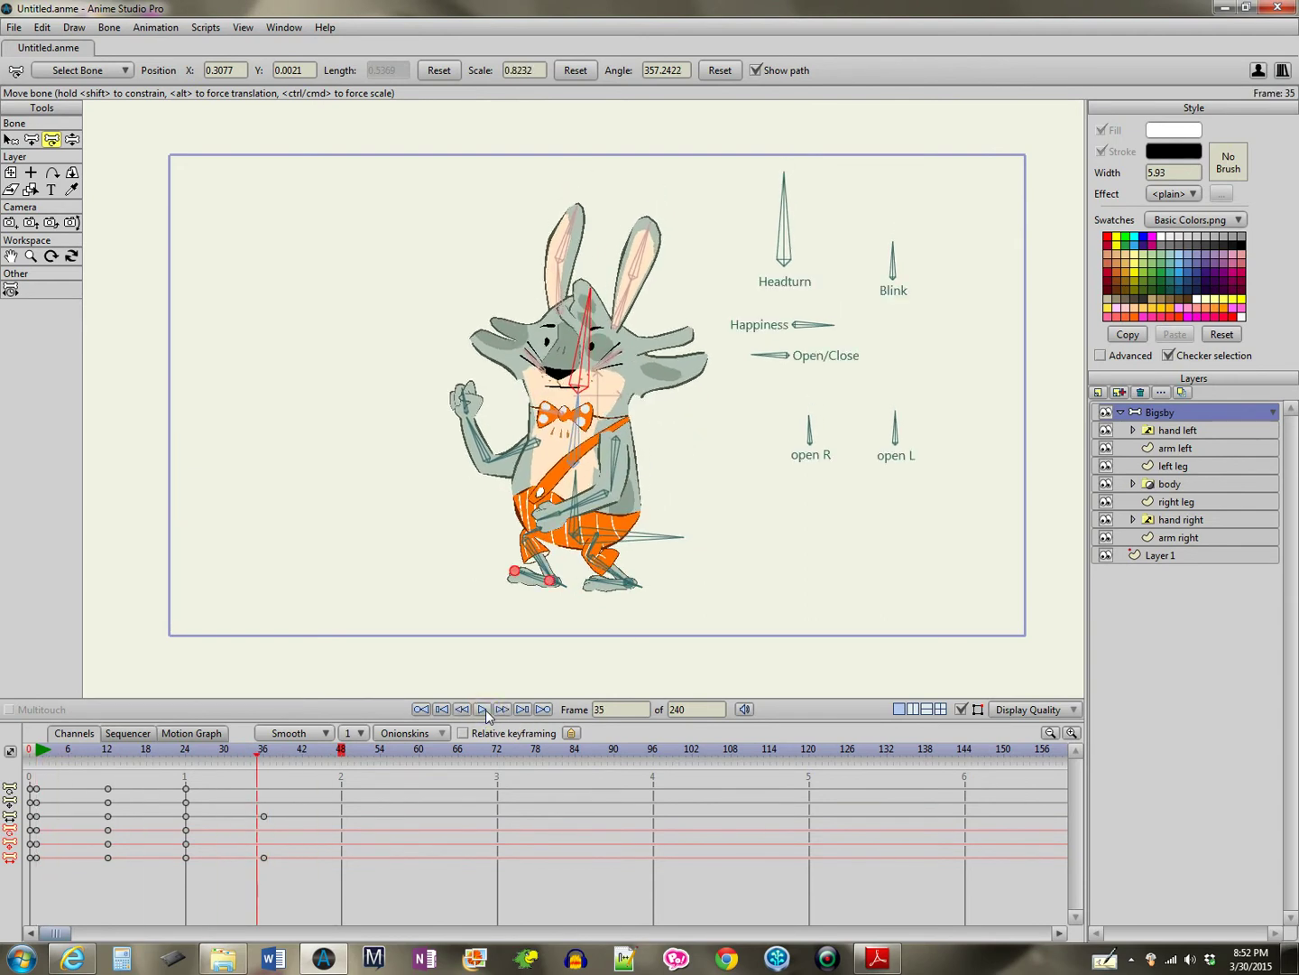